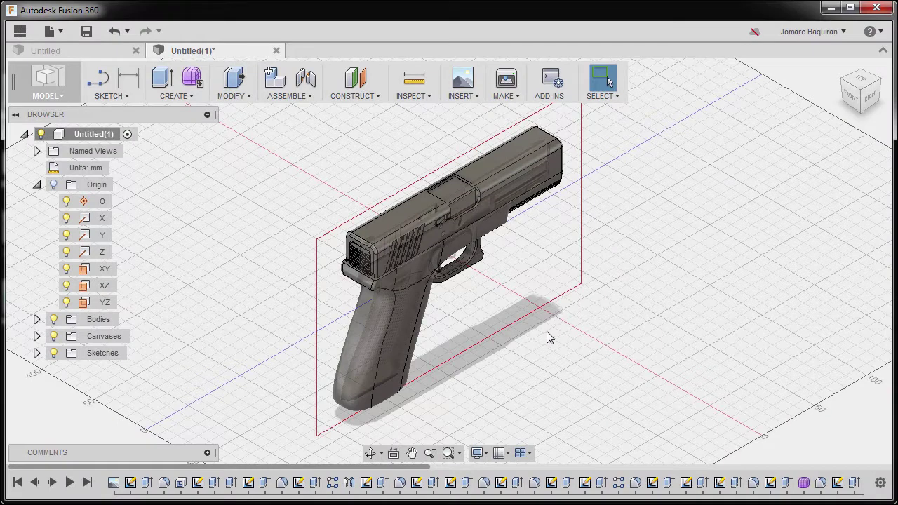
# View the pistol from the right side and start a line sketch on the YZ plane over the trigger guard
pyautogui.click(872, 98)
pyautogui.scroll(10, 364, 281)
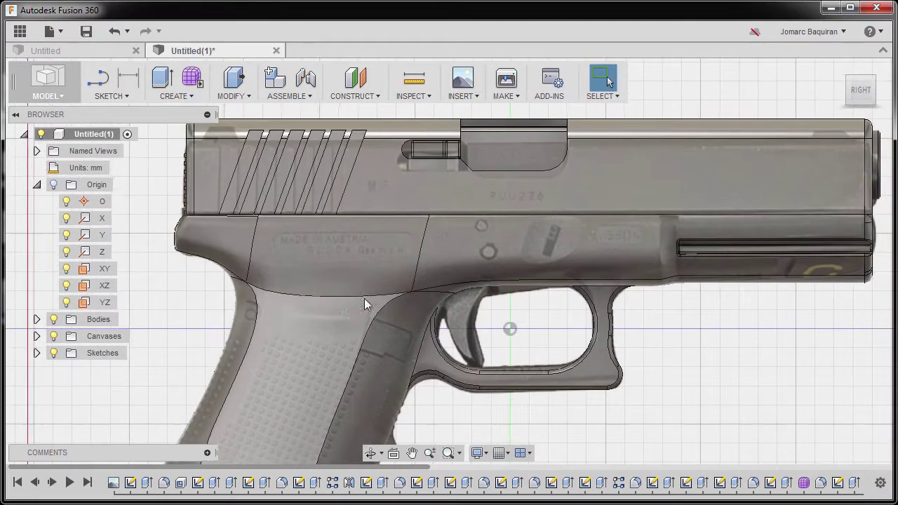
pyautogui.click(37, 335)
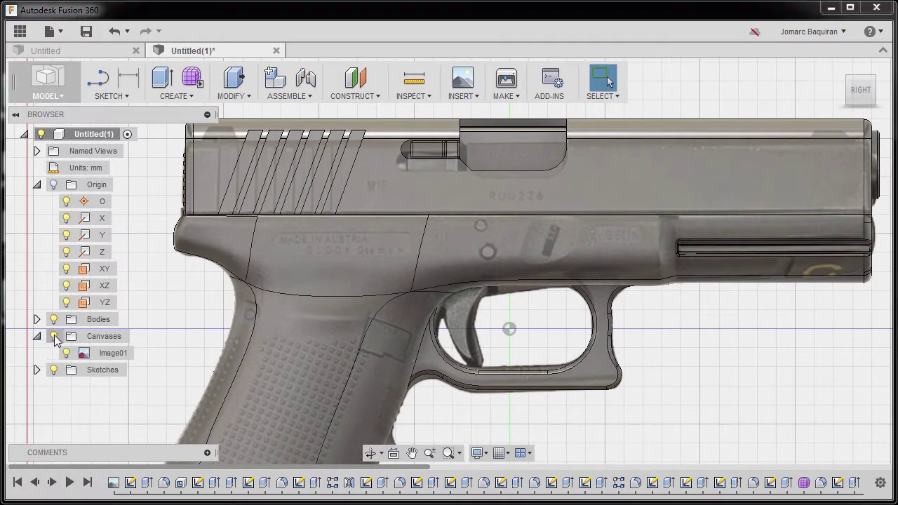
pyautogui.click(67, 354)
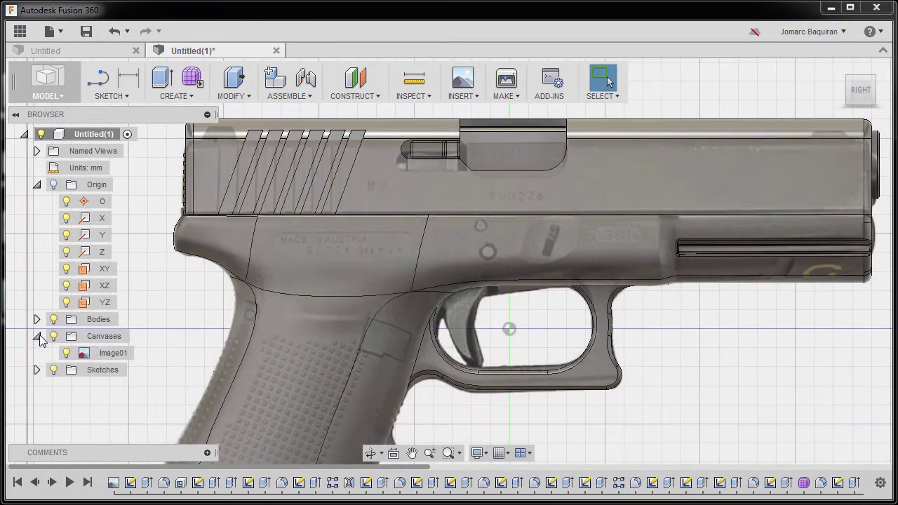
pyautogui.click(36, 336)
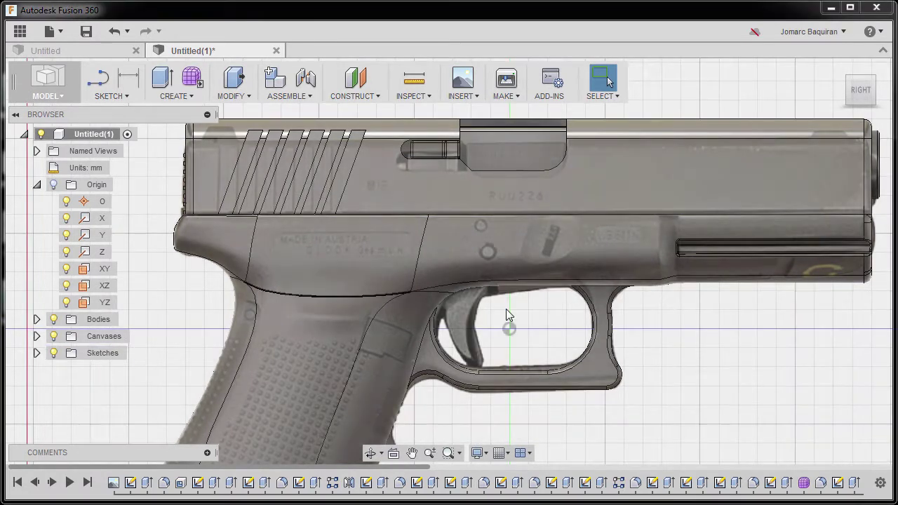
pyautogui.scroll(5, 506, 308)
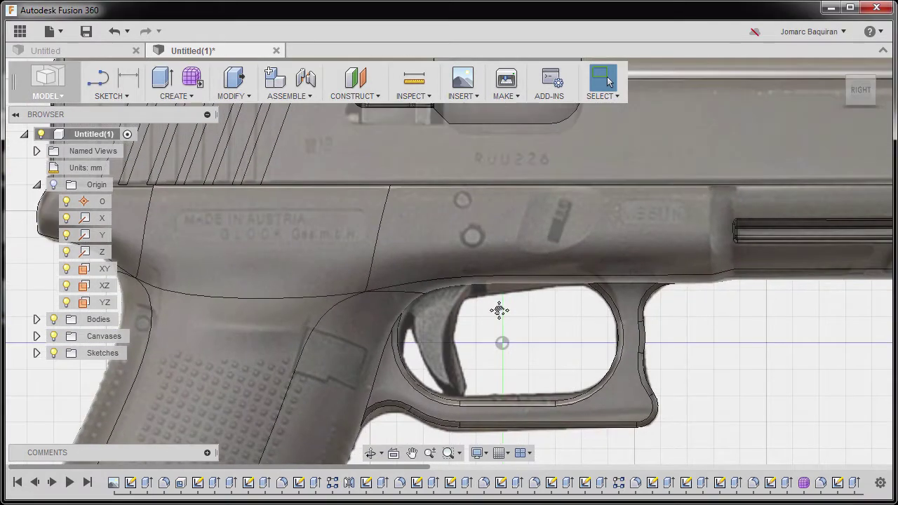
pyautogui.press('l')
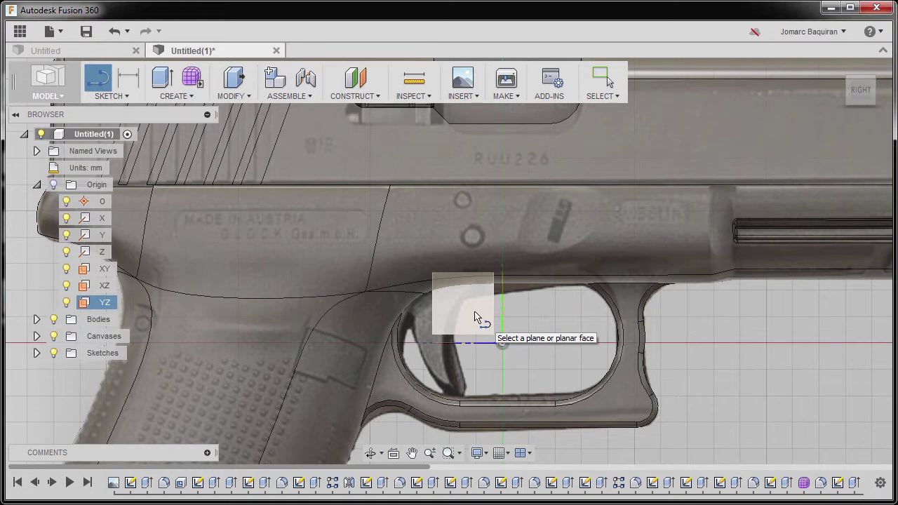
pyautogui.click(475, 317)
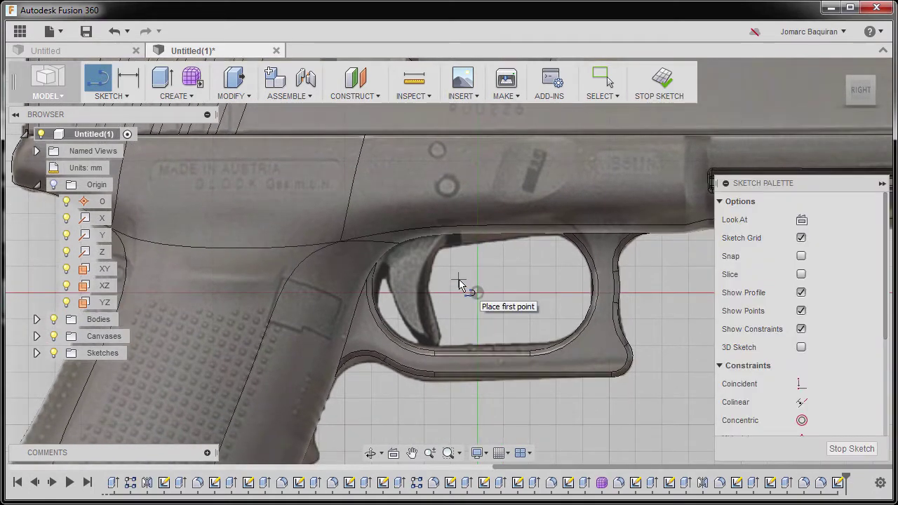
# Find the arc commands in the Sketch Toolbox and pin 3-Point Arc as its first shortcut
pyautogui.press('s')
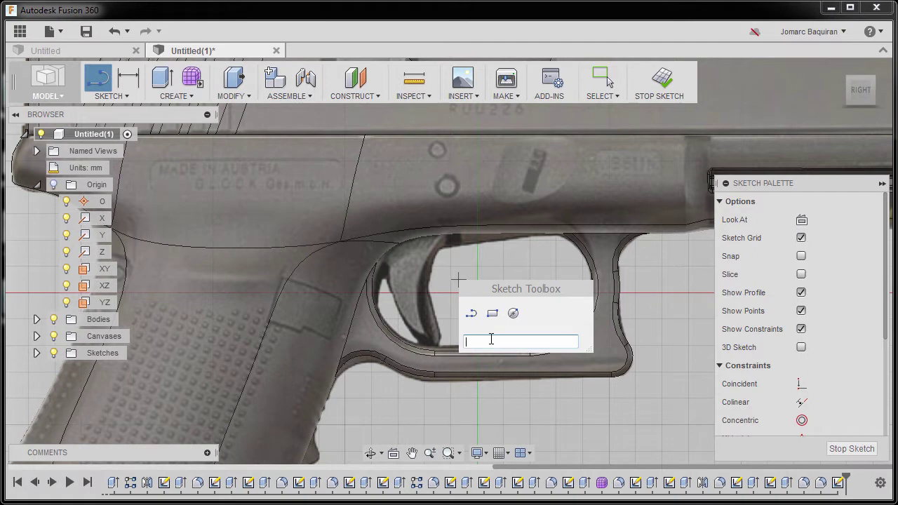
pyautogui.write('a')
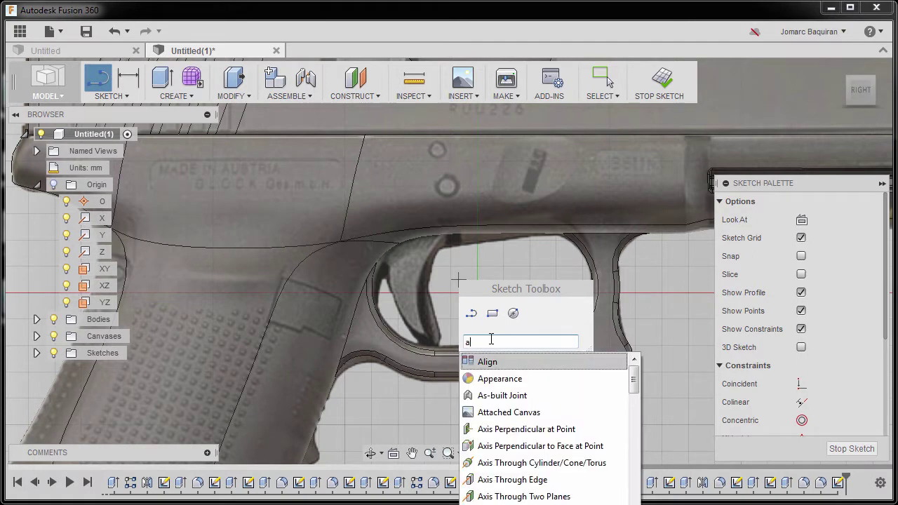
pyautogui.write('rc')
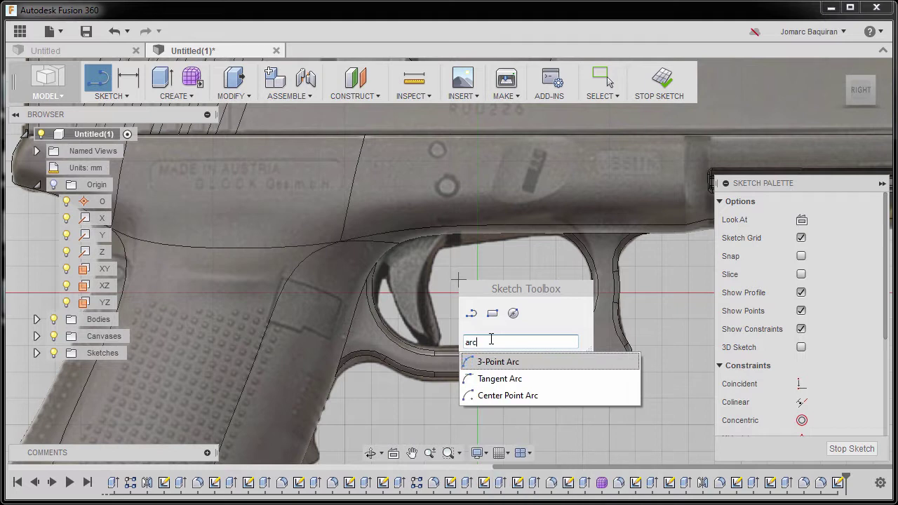
pyautogui.click(632, 360)
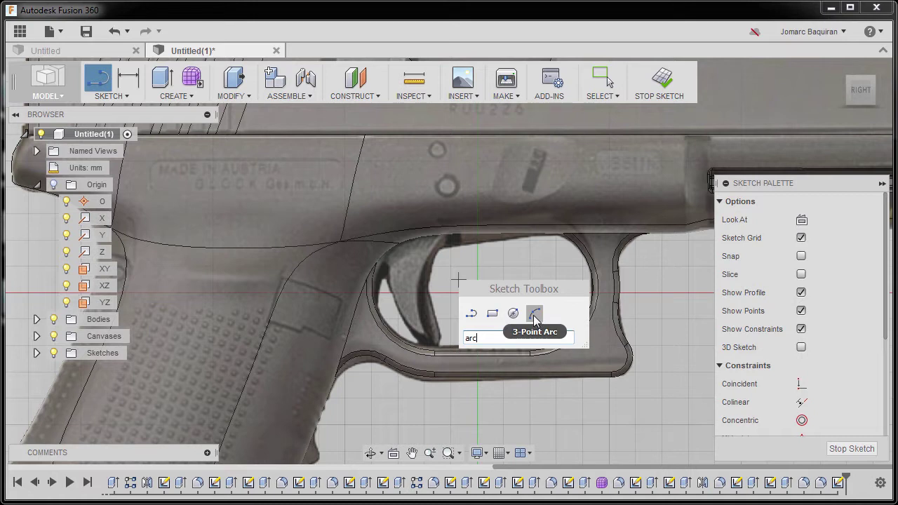
pyautogui.moveTo(535, 318); pyautogui.dragTo(491, 315)
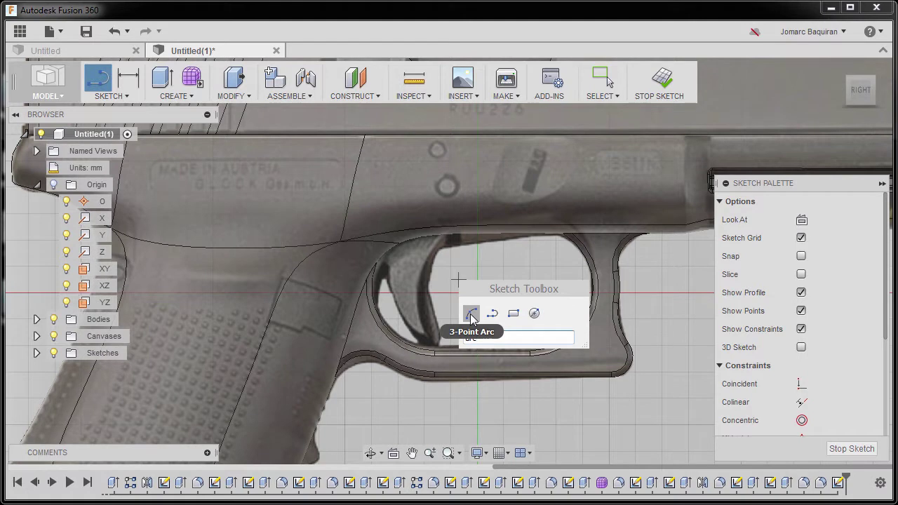
# Remove the 3-Point Arc shortcut from the Sketch Toolbox and leave the Line command
pyautogui.moveTo(470, 324); pyautogui.dragTo(437, 407)
pyautogui.moveTo(440, 337); pyautogui.dragTo(426, 333)
pyautogui.write('arc')
pyautogui.press('Return')
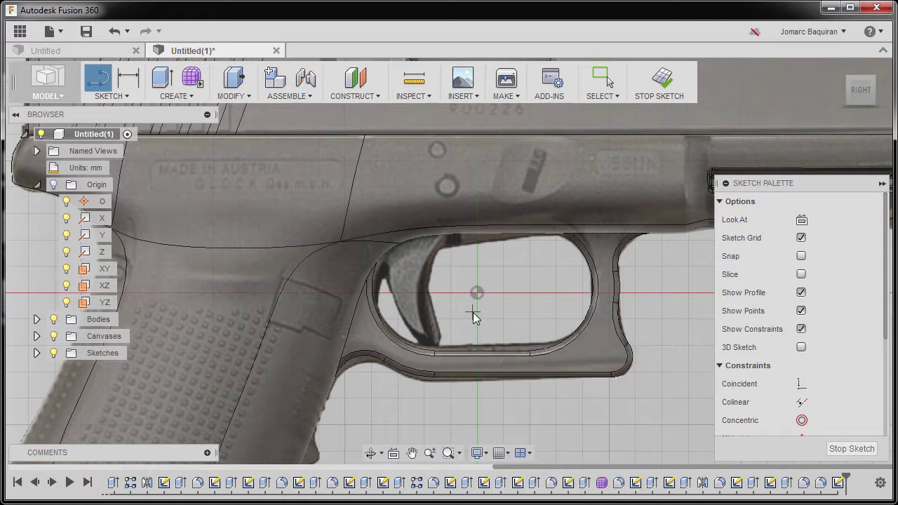
pyautogui.press('s')
pyautogui.press('Escape')
pyautogui.press('Escape')
# Pin 3-Point Arc to the Sketch Toolbox again and move it ahead of the other shortcuts
pyautogui.press('s')
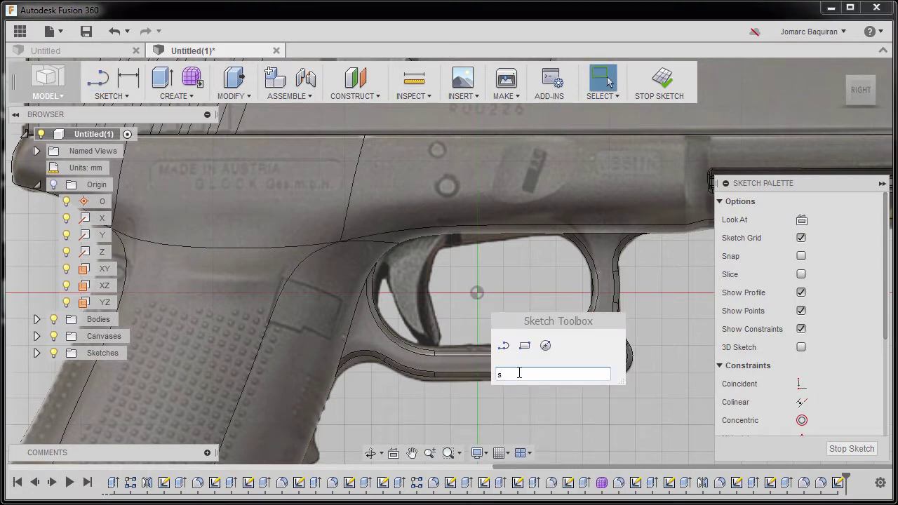
pyautogui.write('arc')
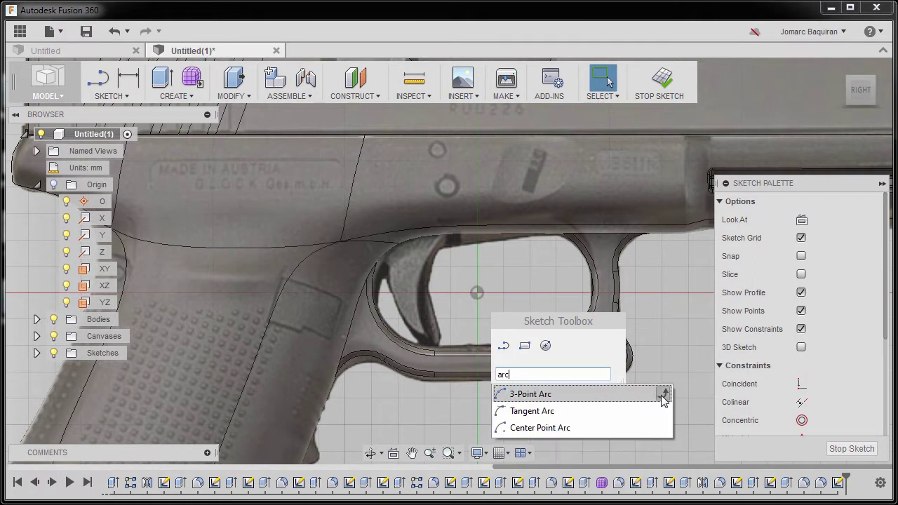
pyautogui.click(663, 394)
pyautogui.moveTo(568, 347); pyautogui.dragTo(517, 351)
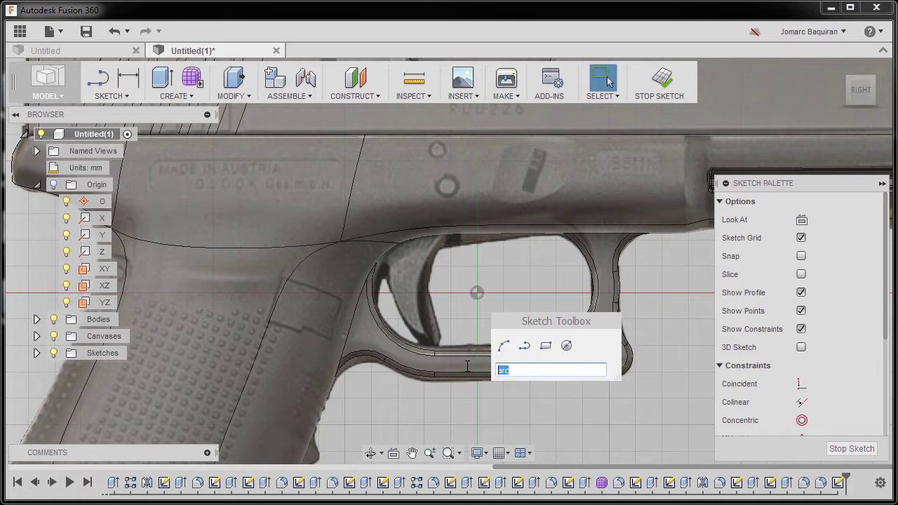
# Trace the trigger's front curve with a 3-point arc, about 26 mm end to end, from the lower tip up into the frame
pyautogui.click(503, 345)
pyautogui.scroll(5, 449, 281)
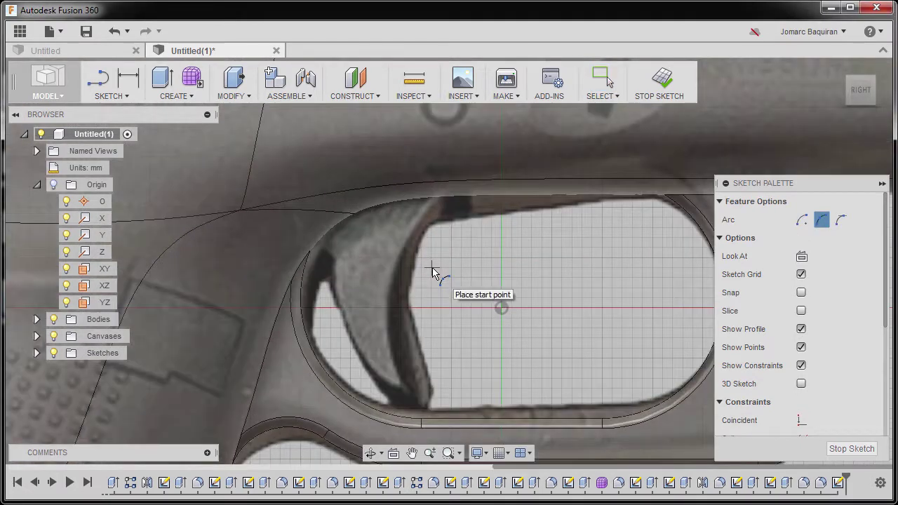
pyautogui.scroll(-1, 394, 279)
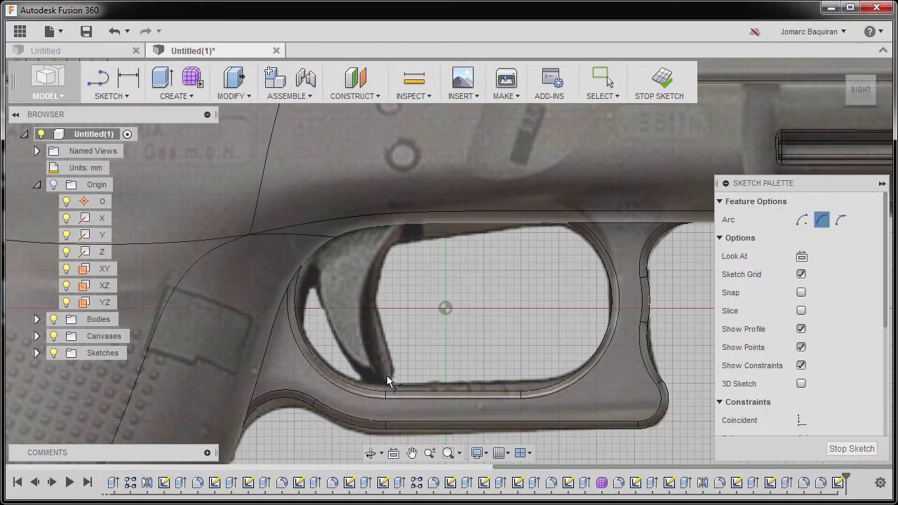
pyautogui.click(383, 375)
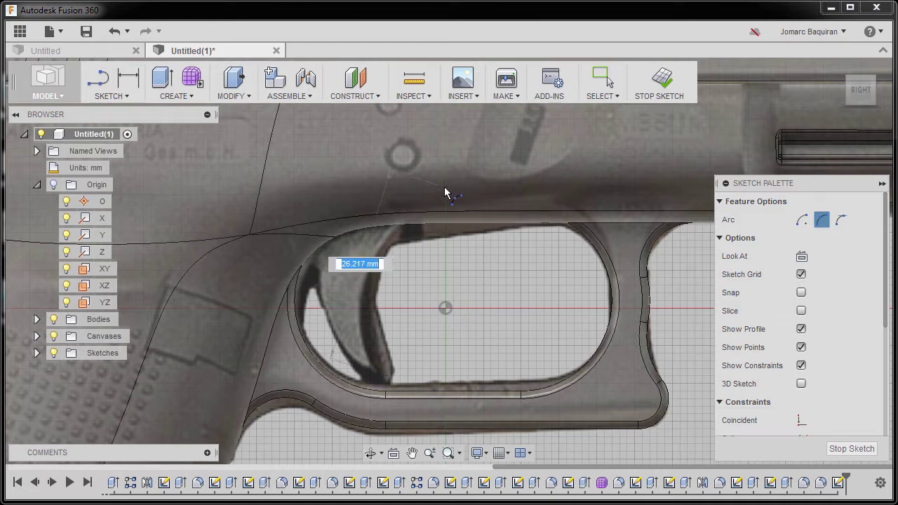
pyautogui.press('Escape')
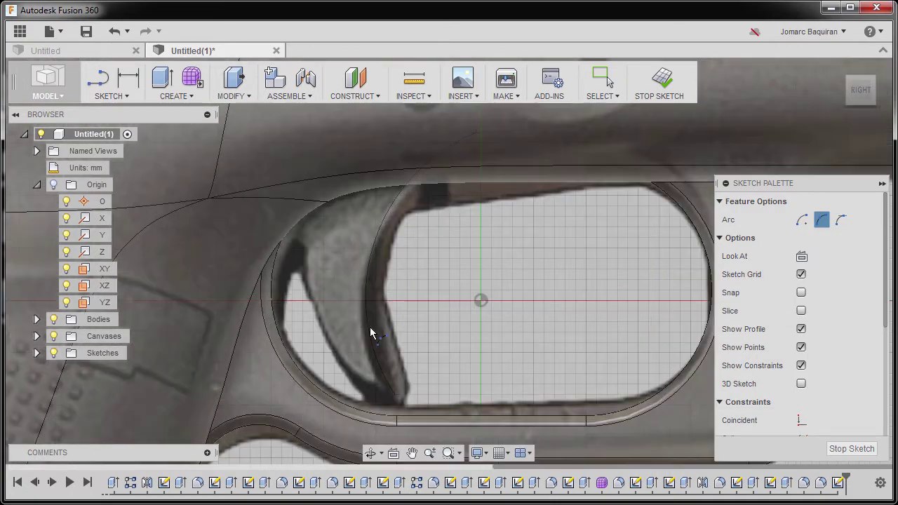
pyautogui.scroll(2, 365, 330)
pyautogui.scroll(-2, 374, 268)
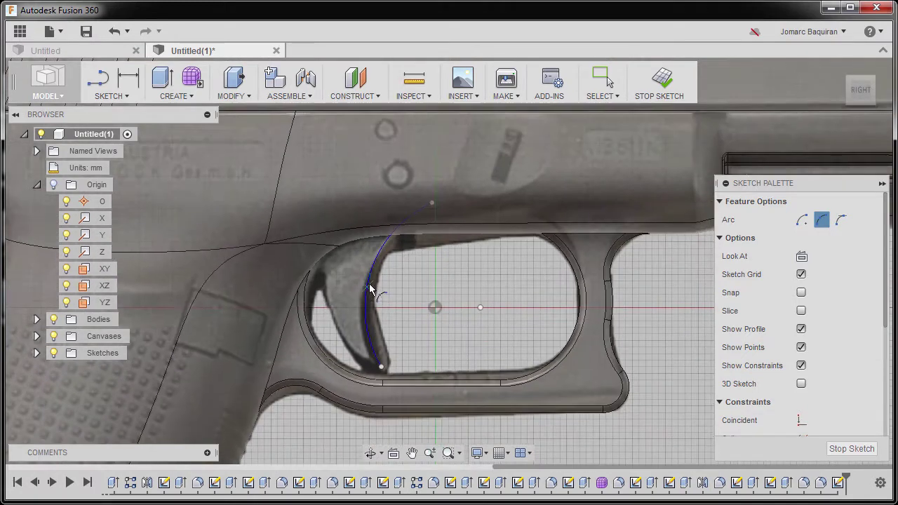
pyautogui.scroll(2, 385, 315)
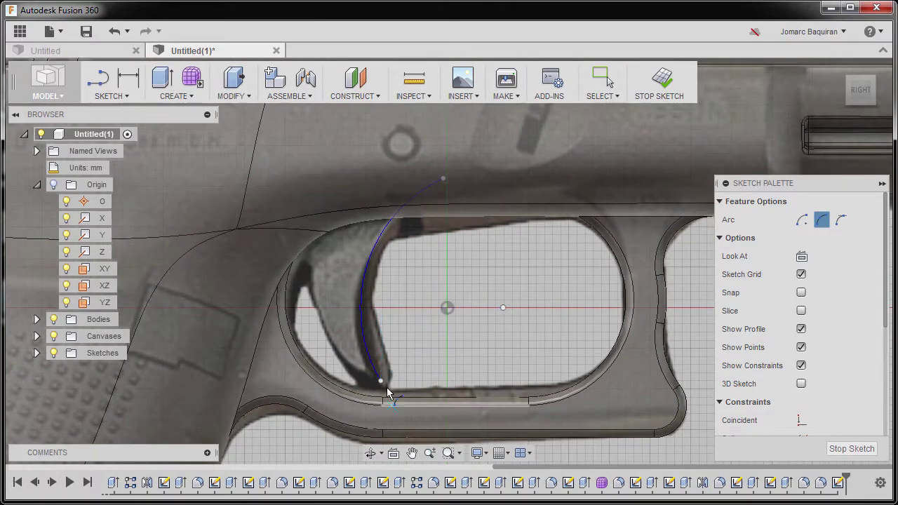
# Trace the trigger's rear curve with a 3-point arc from the lower tip to the upper rear edge of the guard opening
pyautogui.scroll(2, 332, 305)
pyautogui.scroll(-2, 322, 285)
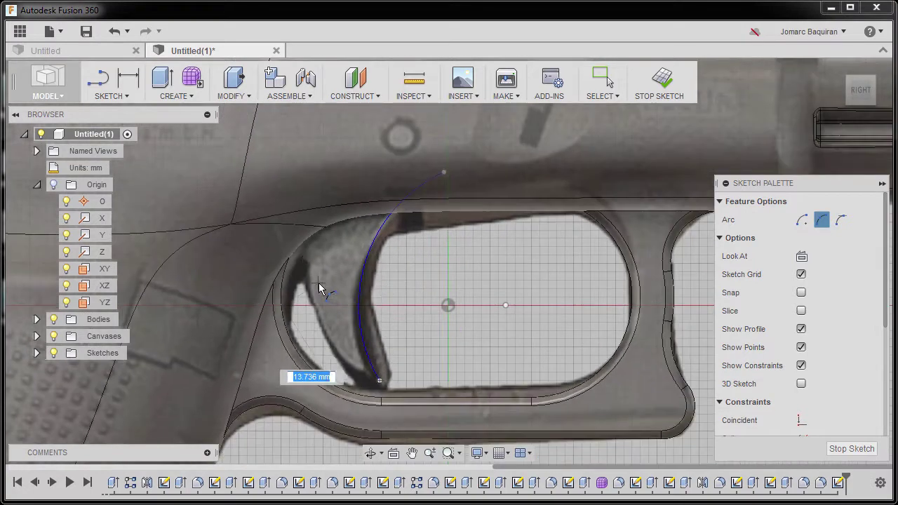
pyautogui.click(313, 241)
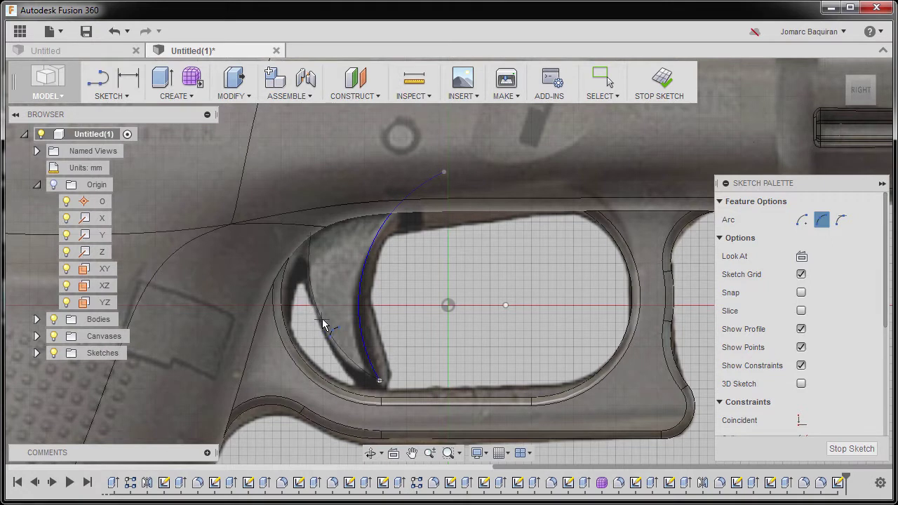
pyautogui.click(319, 311)
# Extend the trigger's rear outline with a short 3-point arc from the rear curve's upper end back into the frame
pyautogui.scroll(-1, 403, 279)
pyautogui.moveTo(403, 279); pyautogui.dragTo(413, 308, button='middle')
pyautogui.scroll(2, 397, 274)
pyautogui.scroll(-2, 395, 275)
pyautogui.moveTo(397, 279); pyautogui.dragTo(452, 285, button='middle')
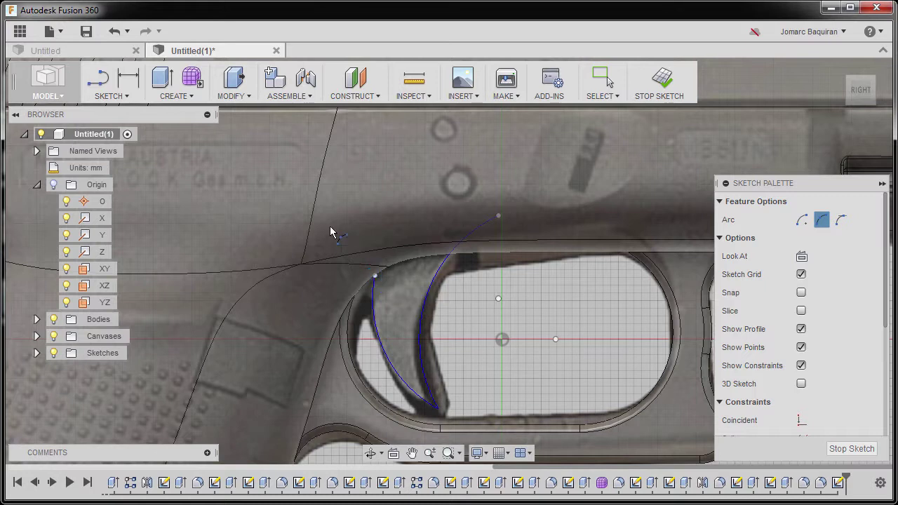
pyautogui.click(375, 276)
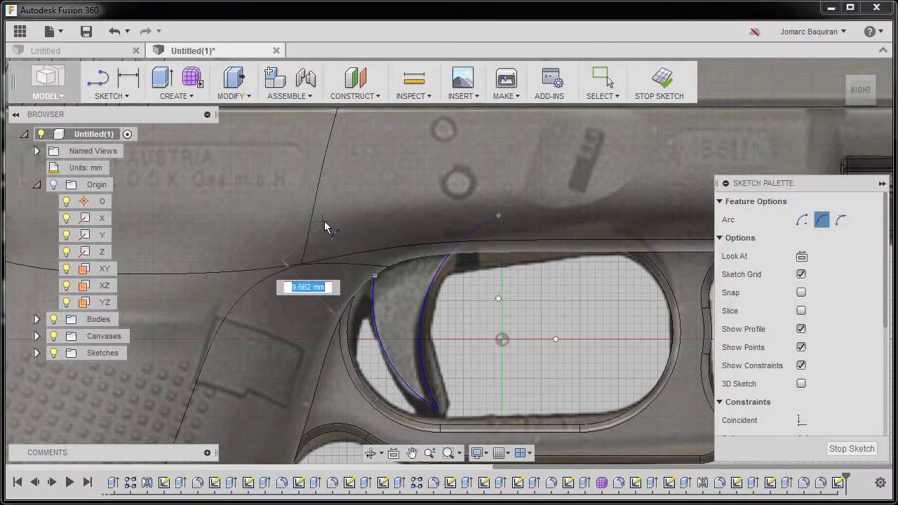
pyautogui.click(328, 233)
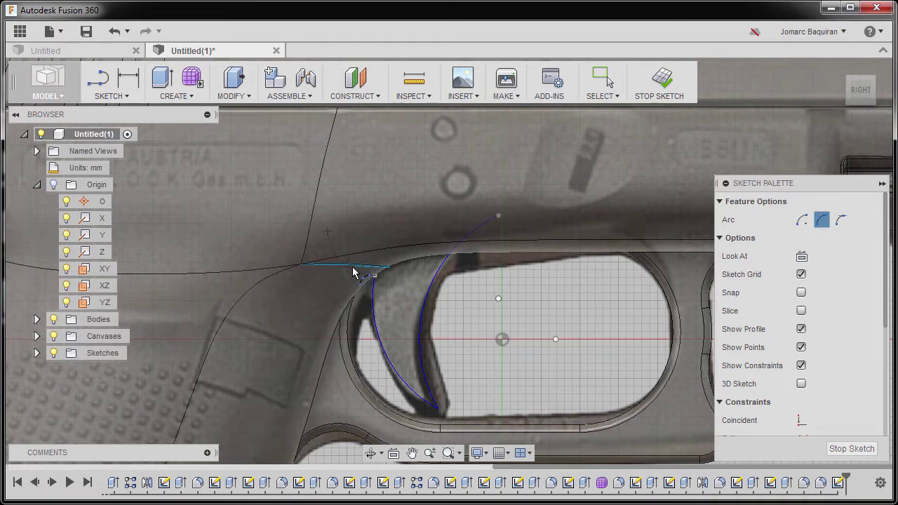
pyautogui.scroll(3, 357, 268)
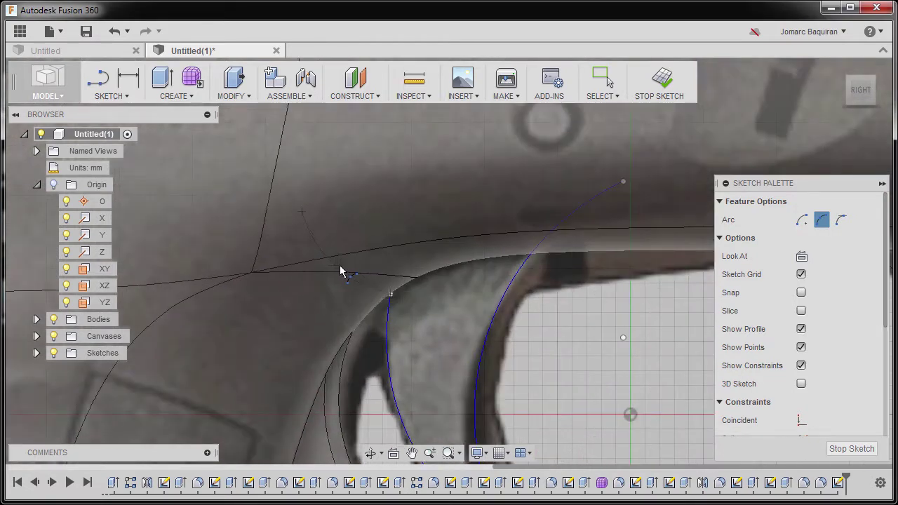
pyautogui.scroll(-1, 339, 264)
pyautogui.click(339, 262)
pyautogui.scroll(-1, 341, 180)
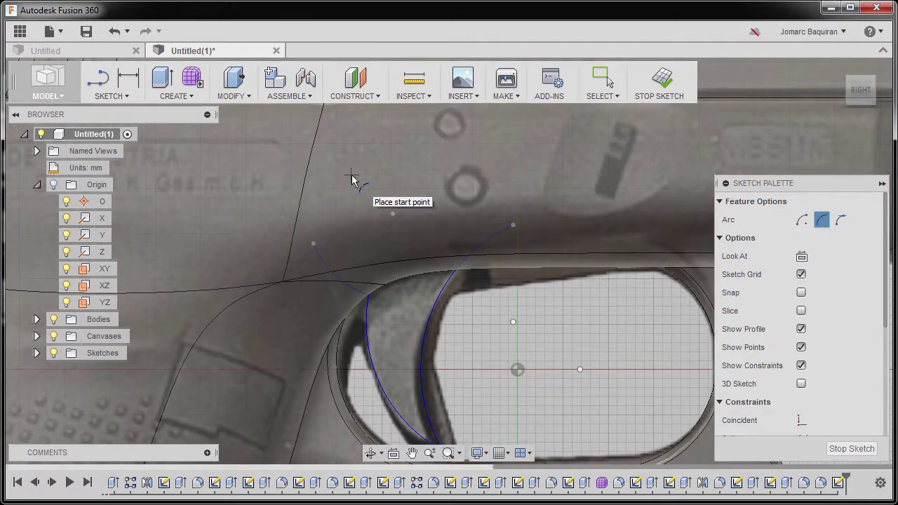
pyautogui.press('Escape')
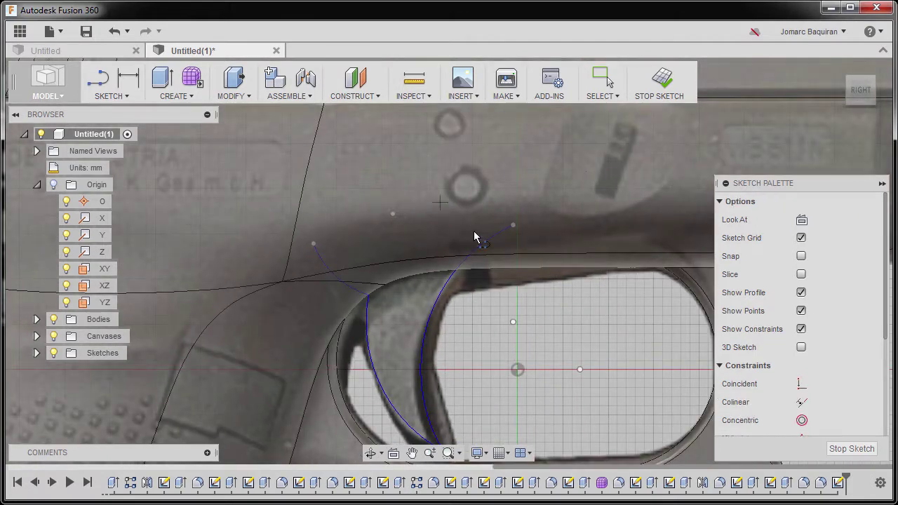
# Close the trigger profile inside the frame with two lines joining the upper ends of the front and rear arcs
pyautogui.press('l')
pyautogui.click(516, 226)
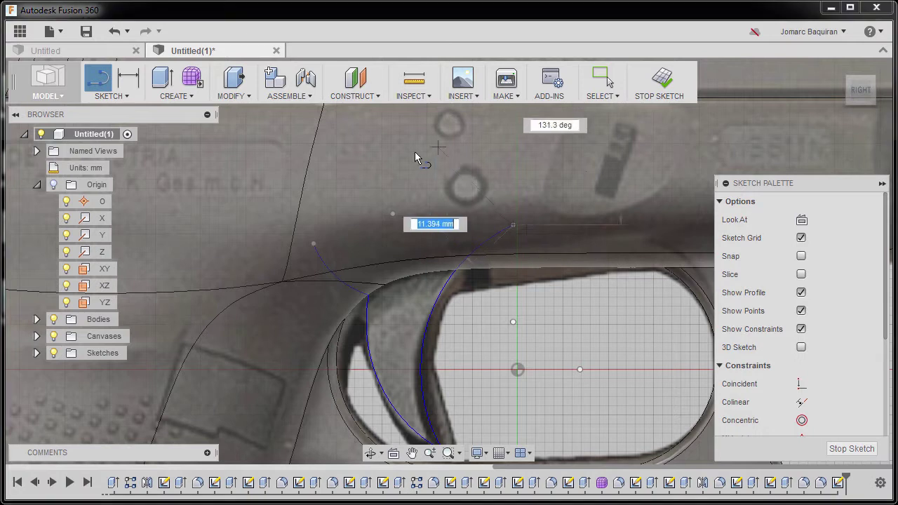
pyautogui.click(373, 167)
pyautogui.click(313, 244)
pyautogui.scroll(-4, 533, 330)
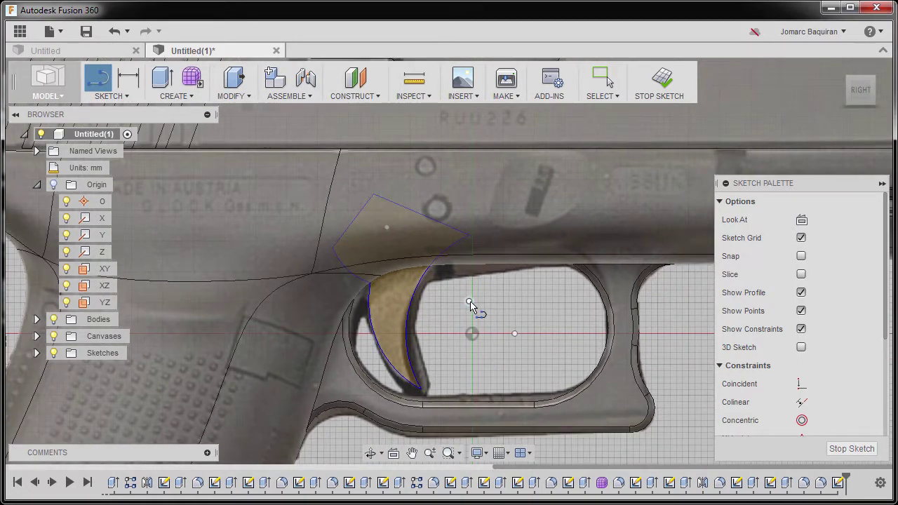
pyautogui.press('Escape')
# Start extruding the closed trigger profile with a symmetric direction
pyautogui.scroll(1, 427, 312)
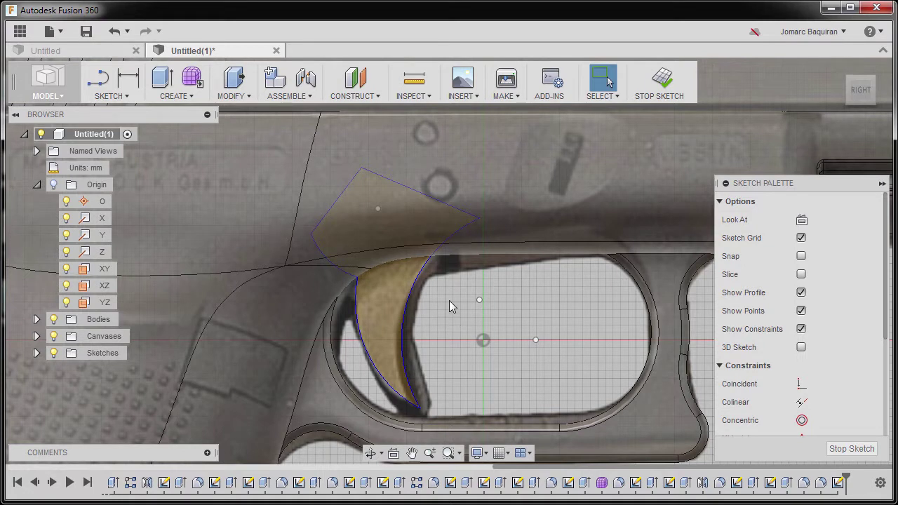
pyautogui.scroll(-1, 449, 300)
pyautogui.moveTo(449, 300); pyautogui.dragTo(439, 296, button='middle')
pyautogui.press('e')
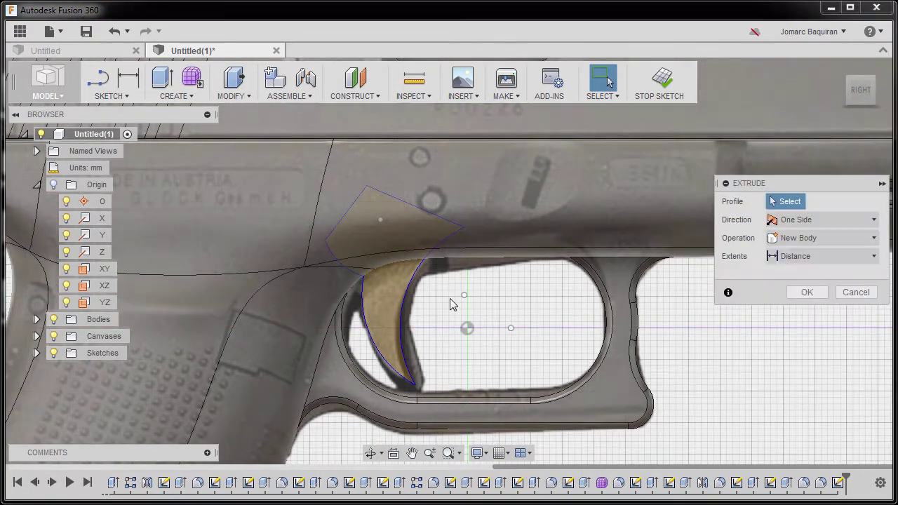
pyautogui.click(388, 310)
pyautogui.keyDown('shift'); pyautogui.moveTo(449, 323); pyautogui.dragTo(310, 327, button='middle'); pyautogui.keyUp('shift')
pyautogui.click(812, 239)
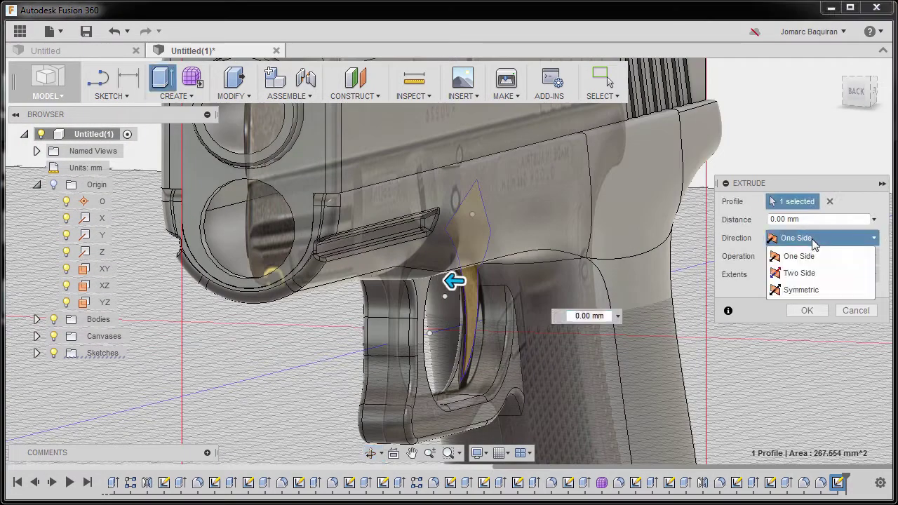
pyautogui.click(804, 289)
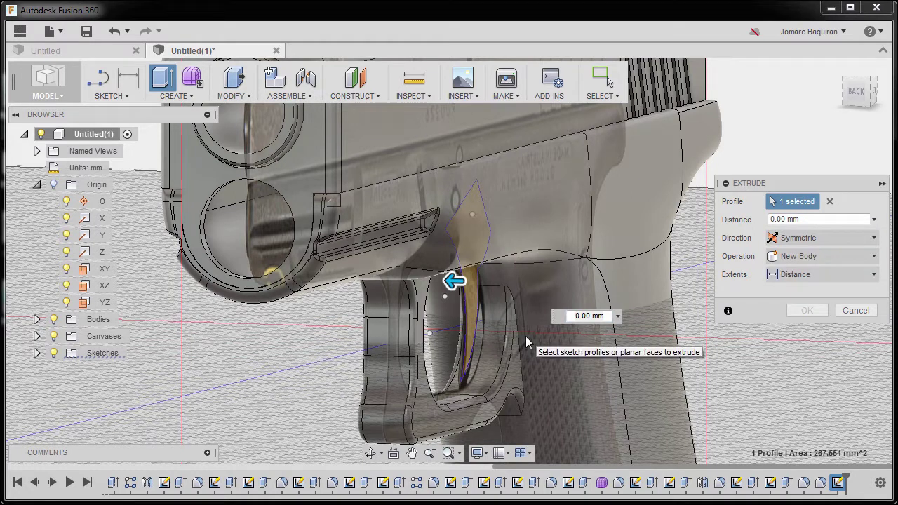
# Pull the symmetric trigger extrusion out to about 2.9 mm and set the operation to New Body
pyautogui.scroll(3, 488, 335)
pyautogui.moveTo(453, 273); pyautogui.dragTo(430, 272)
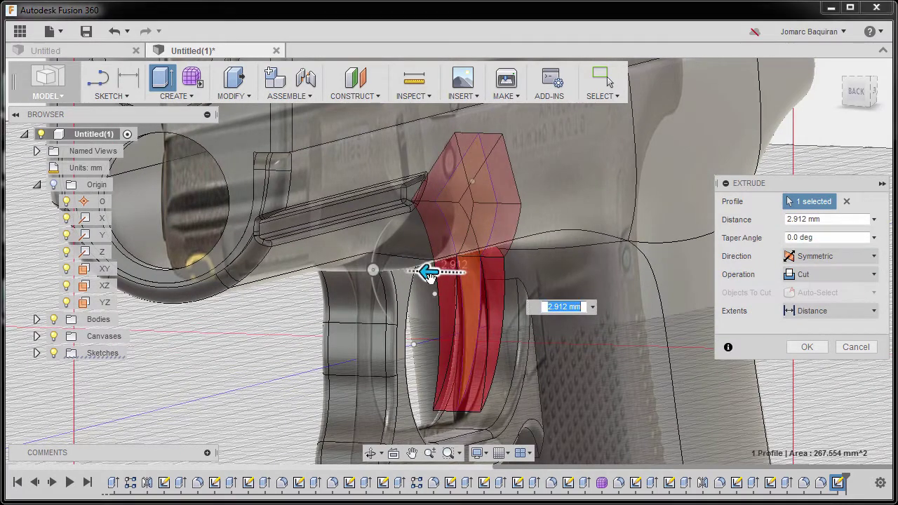
pyautogui.click(826, 277)
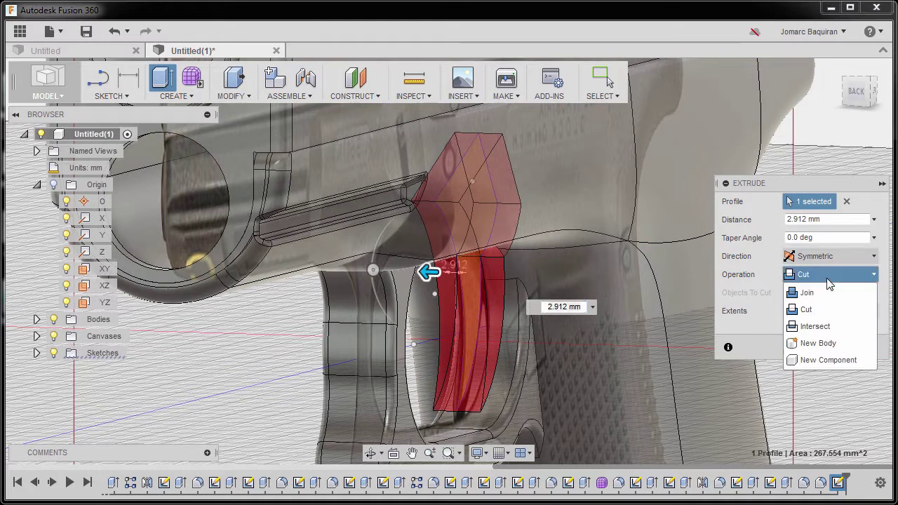
pyautogui.click(818, 343)
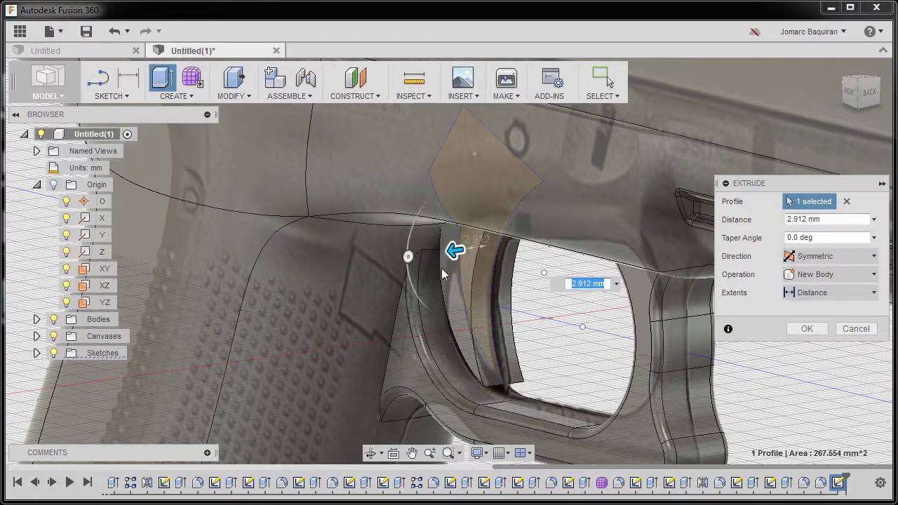
# Set the trigger extrusion's distance to 3.5 mm and create the body
pyautogui.moveTo(453, 253); pyautogui.dragTo(442, 251)
pyautogui.keyDown('shift'); pyautogui.moveTo(484, 301); pyautogui.dragTo(464, 274, button='middle'); pyautogui.keyUp('shift')
pyautogui.moveTo(445, 249); pyautogui.dragTo(452, 249)
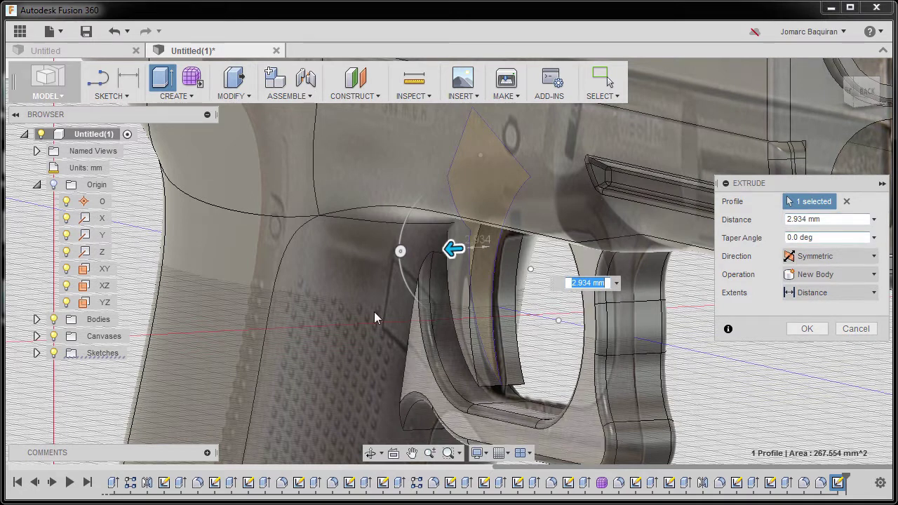
pyautogui.tripleClick(828, 219)
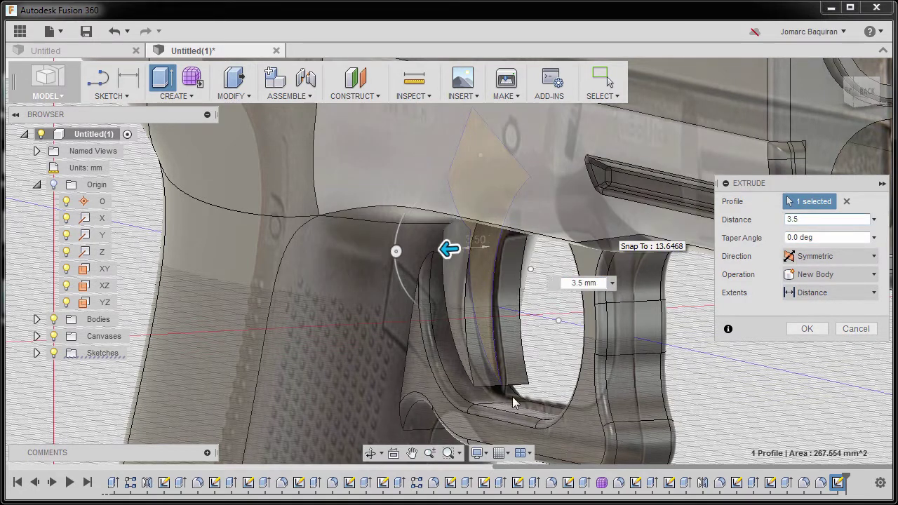
pyautogui.keyDown('shift'); pyautogui.moveTo(487, 399); pyautogui.dragTo(529, 390, button='middle'); pyautogui.keyUp('shift')
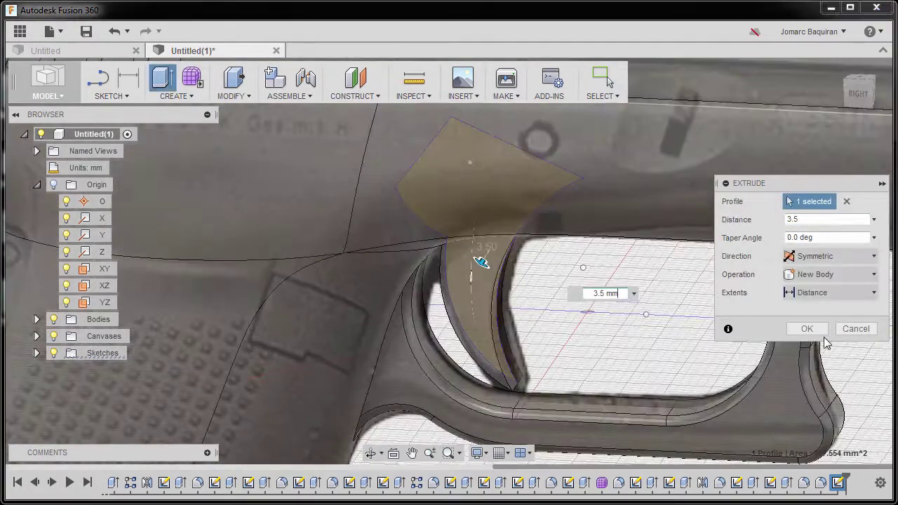
pyautogui.click(808, 328)
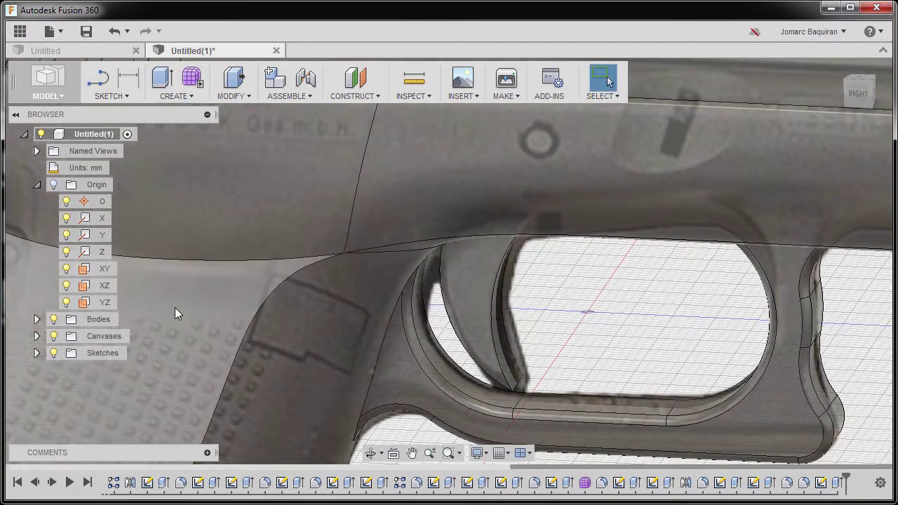
# Toggle the reference canvases off and back on to examine the extruded trigger inside the guard
pyautogui.click(54, 336)
pyautogui.keyDown('shift'); pyautogui.moveTo(511, 301); pyautogui.dragTo(508, 320, button='middle'); pyautogui.keyUp('shift')
pyautogui.click(54, 336)
pyautogui.keyDown('shift'); pyautogui.moveTo(436, 304); pyautogui.dragTo(442, 306, button='middle'); pyautogui.keyUp('shift')
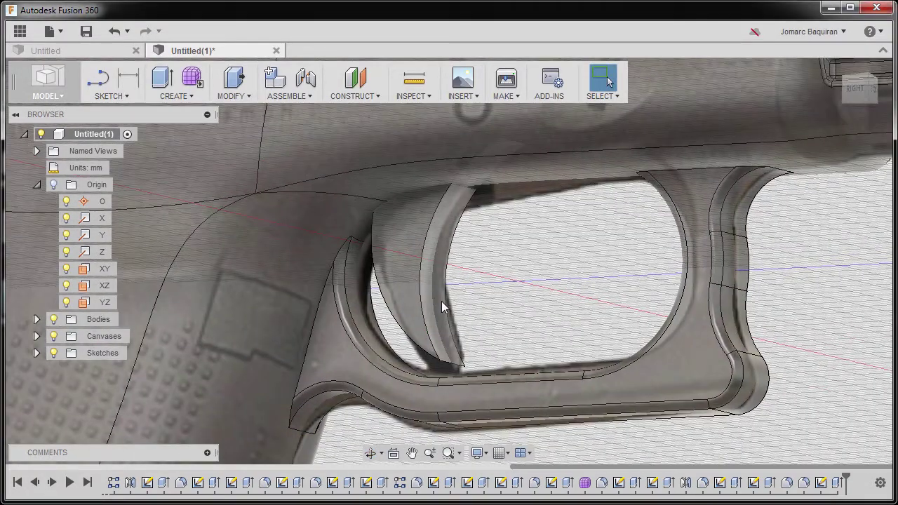
# Start a fillet on the trigger's lower tip edge and try a radius of 1 mm
pyautogui.press('f')
pyautogui.scroll(4, 449, 344)
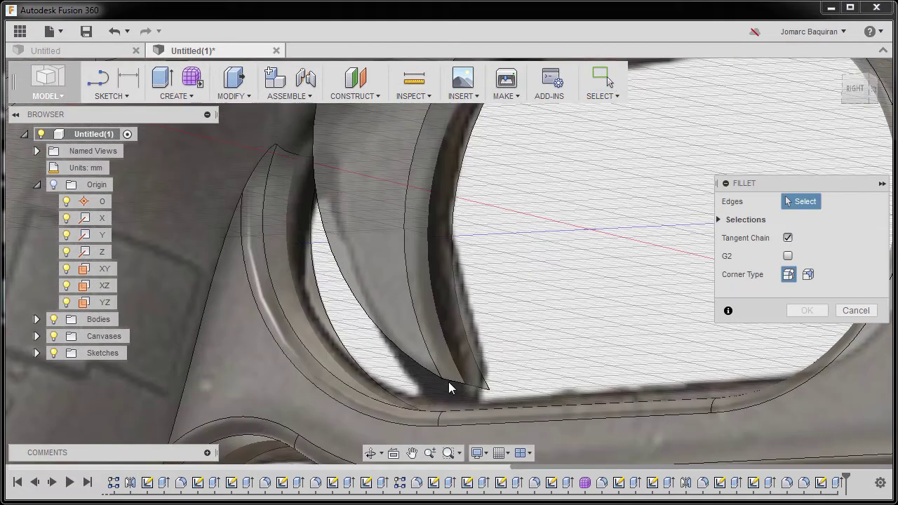
pyautogui.click(454, 385)
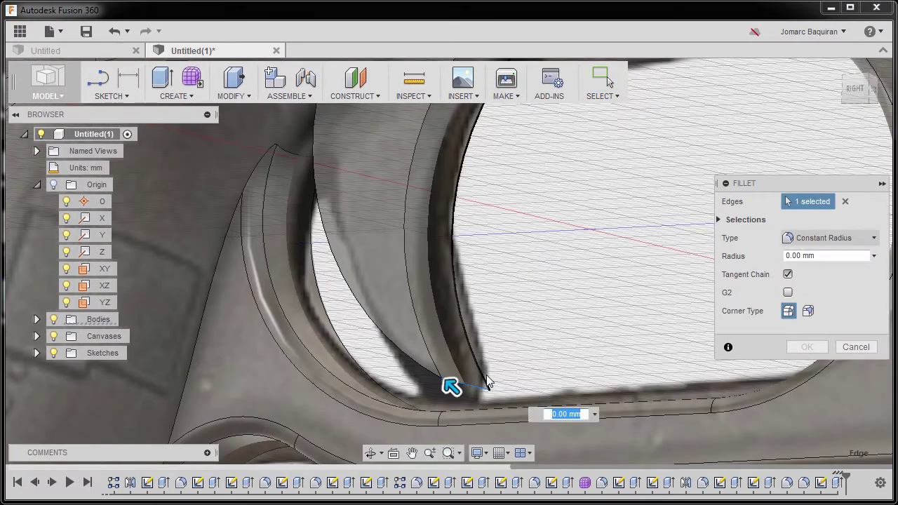
pyautogui.click(854, 91)
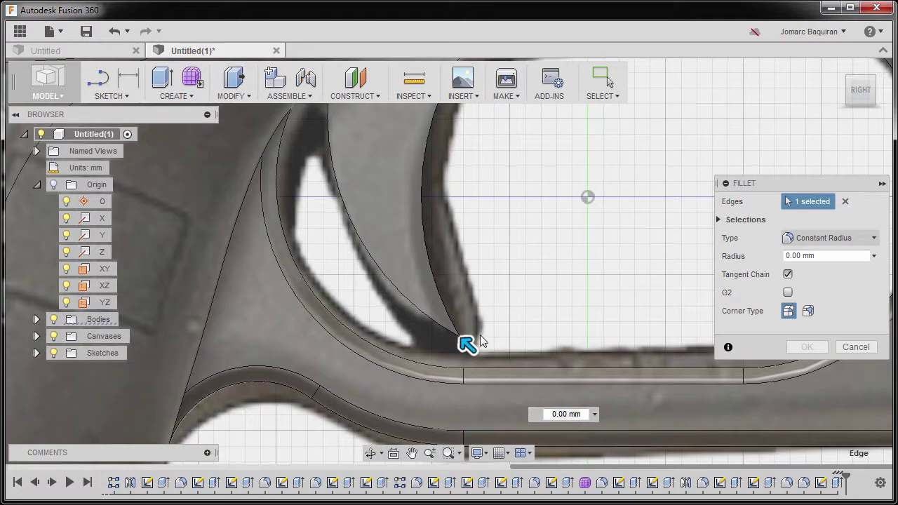
pyautogui.moveTo(467, 344); pyautogui.dragTo(449, 326)
pyautogui.scroll(-1, 537, 265)
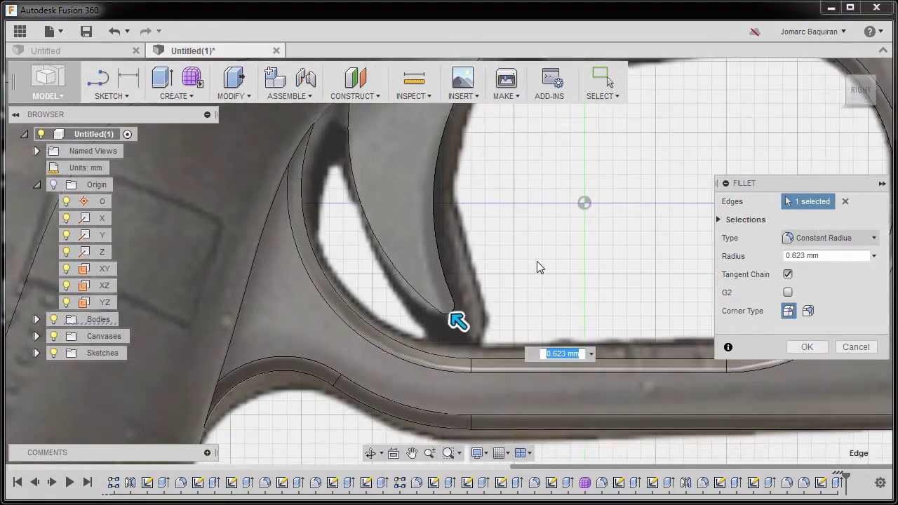
pyautogui.click(833, 256)
pyautogui.write('1')
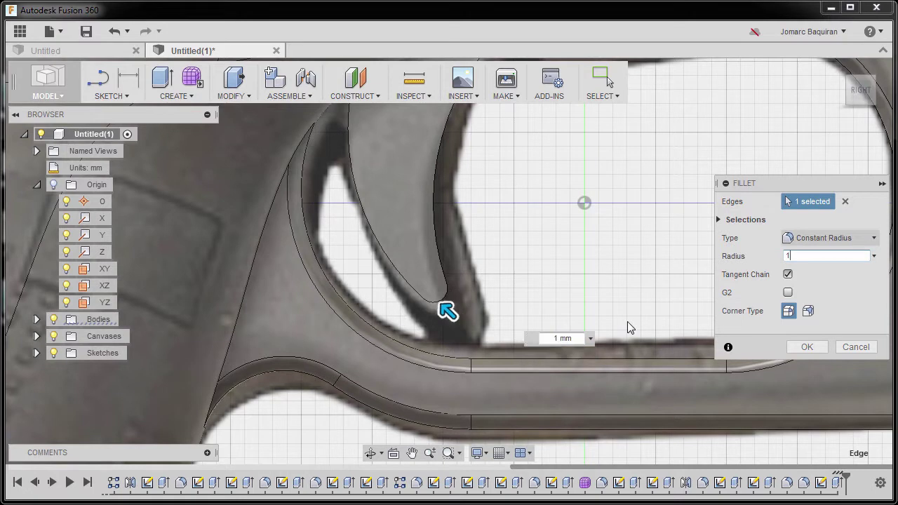
# Set the trigger tip's fillet radius to 0.7 mm and apply the fillet
pyautogui.scroll(1, 522, 278)
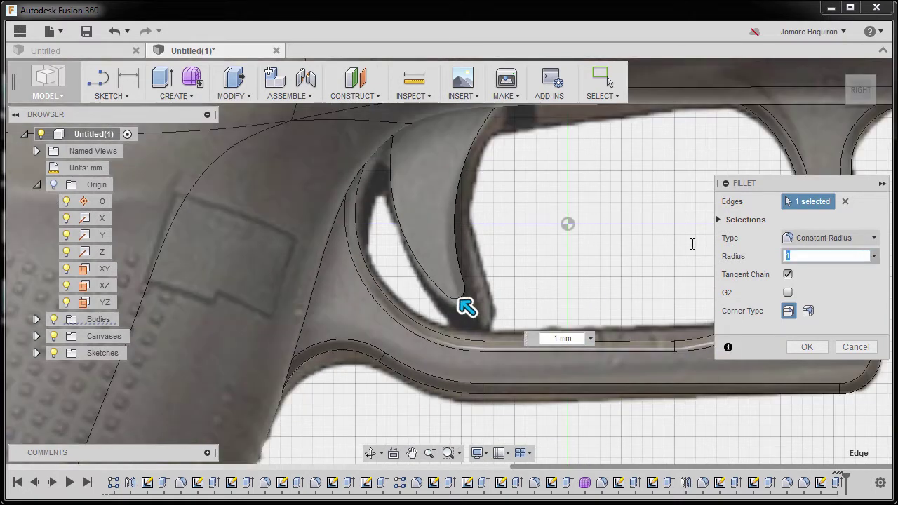
pyautogui.scroll(1, 469, 301)
pyautogui.moveTo(467, 304); pyautogui.dragTo(367, 336, button='middle')
pyautogui.moveTo(367, 340); pyautogui.dragTo(379, 355)
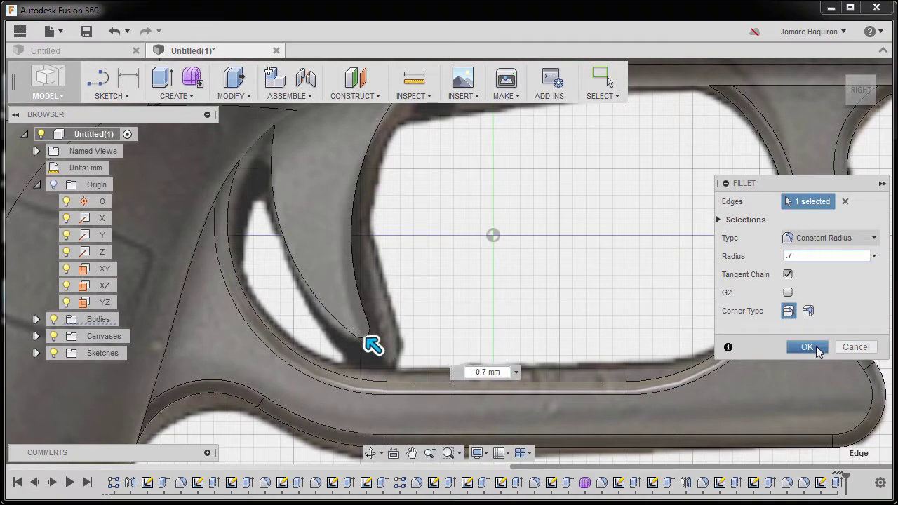
pyautogui.click(817, 350)
# Start another fillet and select the long curved edge chains on both sides of the trigger
pyautogui.scroll(-2, 327, 233)
pyautogui.moveTo(358, 226); pyautogui.dragTo(335, 319, button='middle')
pyautogui.scroll(-3, 354, 274)
pyautogui.press('f')
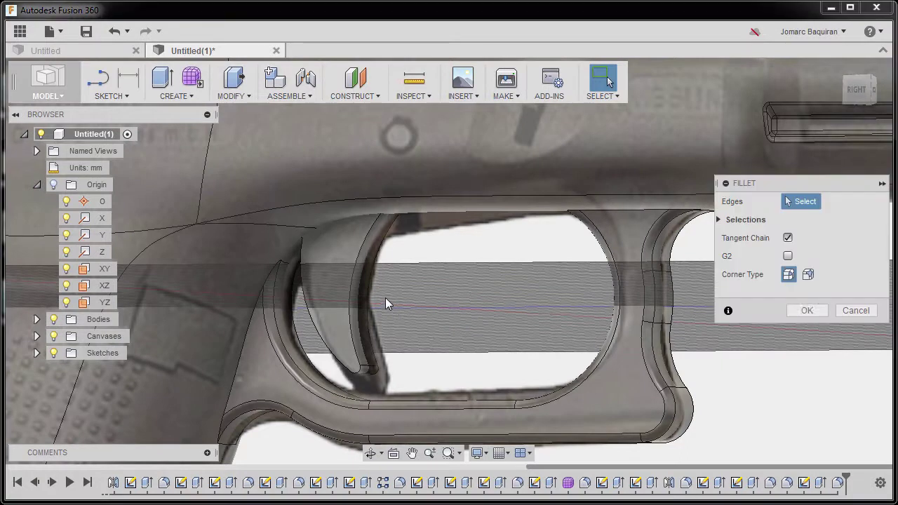
pyautogui.scroll(2, 385, 297)
pyautogui.click(339, 283)
pyautogui.keyDown('shift'); pyautogui.moveTo(316, 299); pyautogui.dragTo(313, 281, button='middle'); pyautogui.keyUp('shift')
pyautogui.click(411, 315)
pyautogui.keyDown('shift'); pyautogui.moveTo(410, 316); pyautogui.dragTo(554, 319, button='middle'); pyautogui.keyUp('shift')
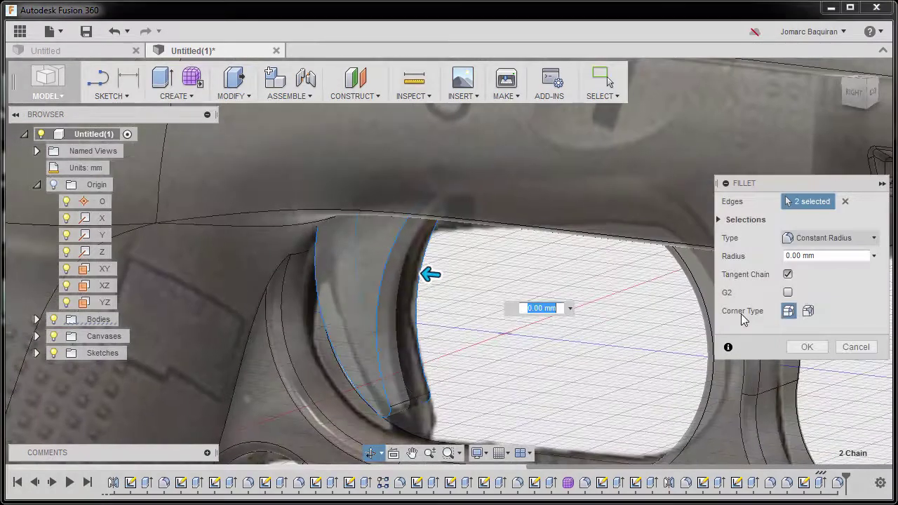
# Try a 1 mm radius for the trigger's side edge fillet, settle on 0.5 mm and apply it
pyautogui.click(835, 258)
pyautogui.write('1')
pyautogui.keyDown('shift'); pyautogui.moveTo(463, 360); pyautogui.dragTo(509, 335, button='middle'); pyautogui.keyUp('shift')
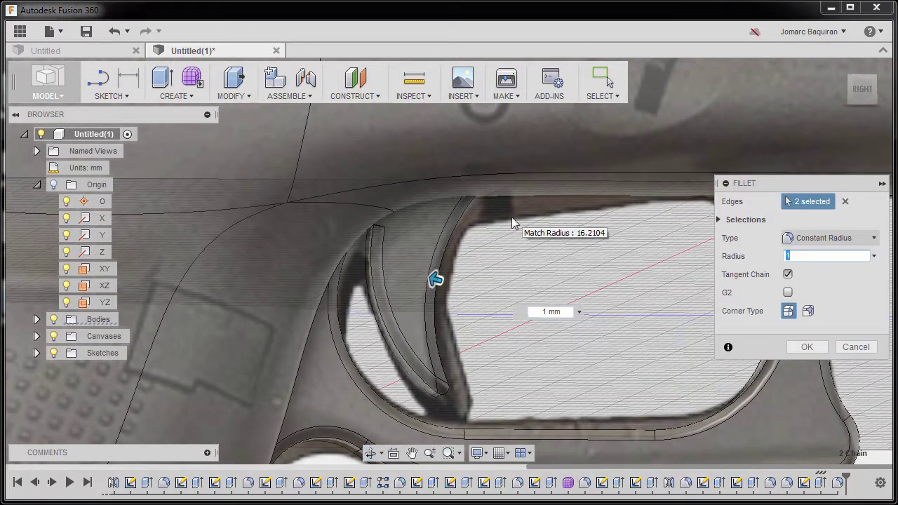
pyautogui.keyDown('shift'); pyautogui.moveTo(491, 270); pyautogui.dragTo(533, 263, button='middle'); pyautogui.keyUp('shift')
pyautogui.keyDown('shift'); pyautogui.moveTo(382, 259); pyautogui.dragTo(340, 290, button='middle'); pyautogui.keyUp('shift')
pyautogui.click(805, 347)
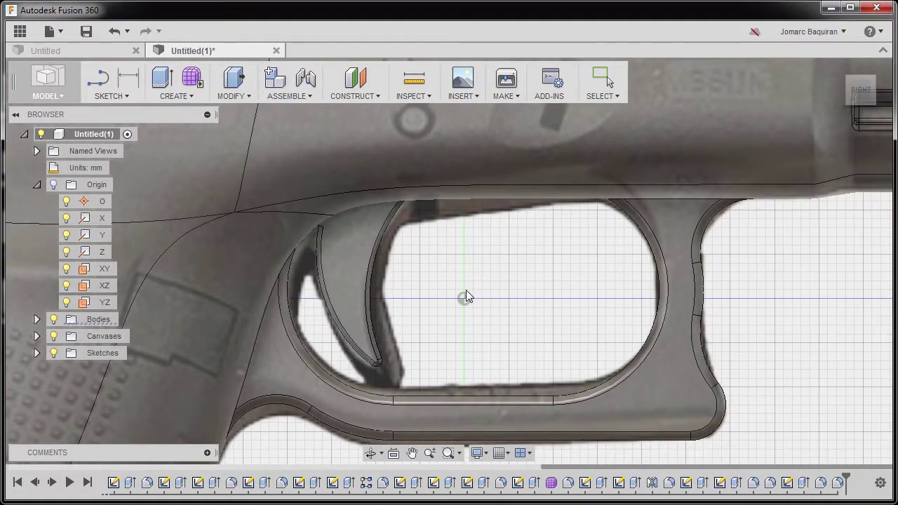
# Move the trigger body slightly down and about 1.16 mm forward to match the reference image
pyautogui.scroll(-4, 466, 290)
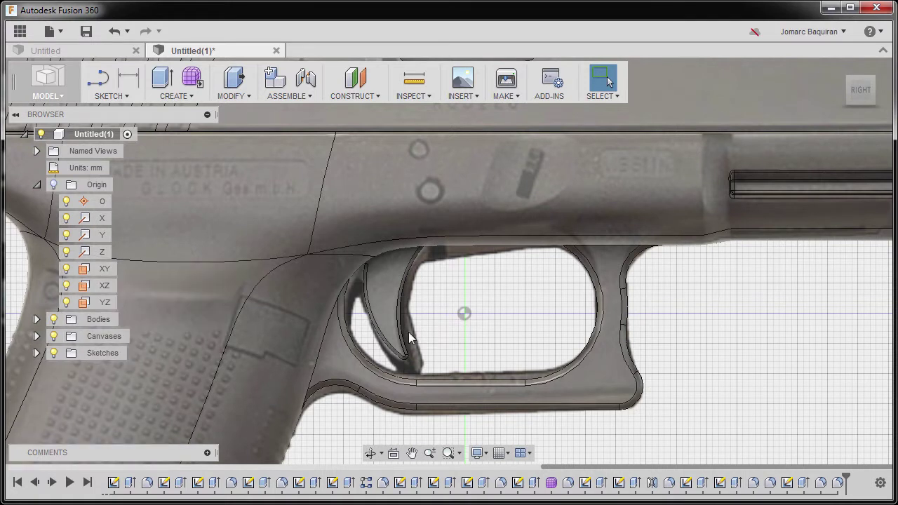
pyautogui.press('m')
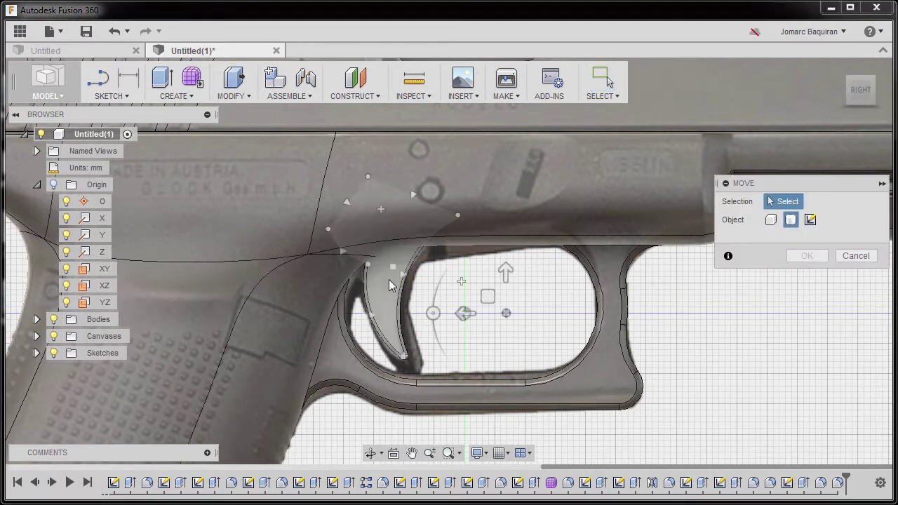
pyautogui.click(382, 284)
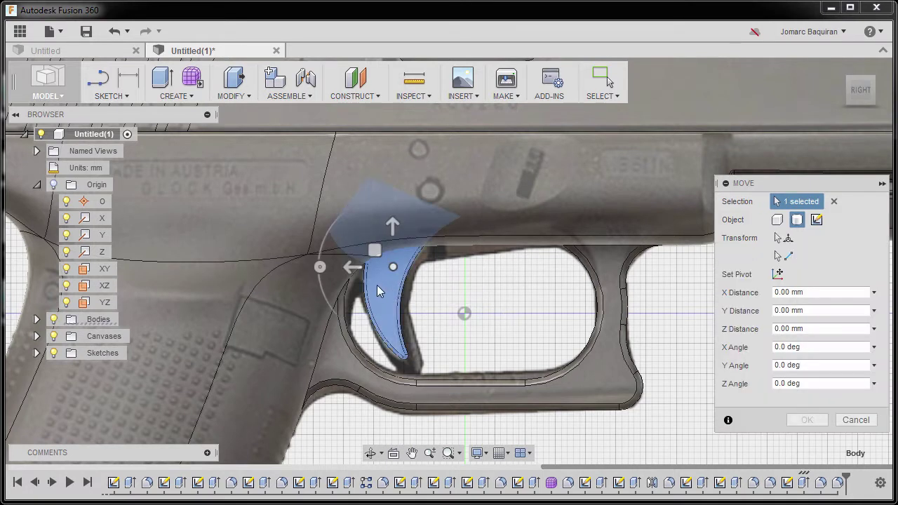
pyautogui.moveTo(392, 226); pyautogui.dragTo(393, 235)
pyautogui.moveTo(366, 265); pyautogui.dragTo(357, 276)
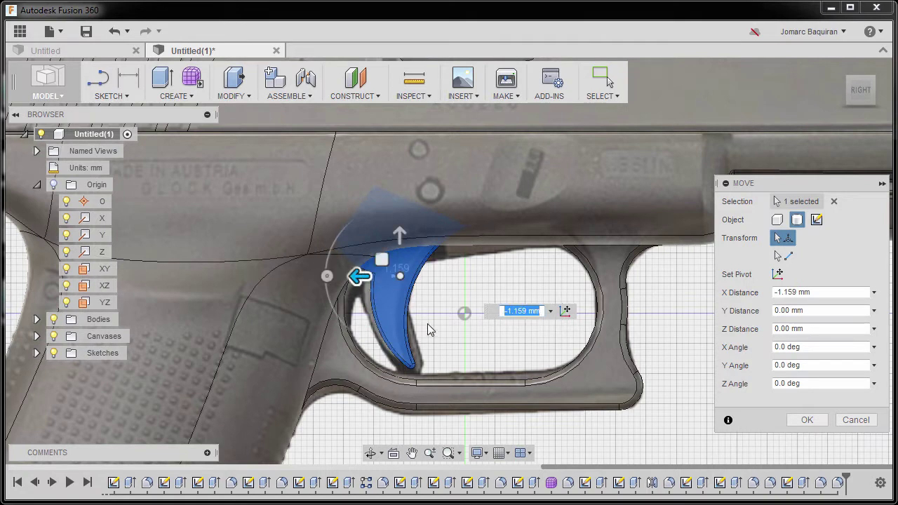
pyautogui.scroll(2, 421, 315)
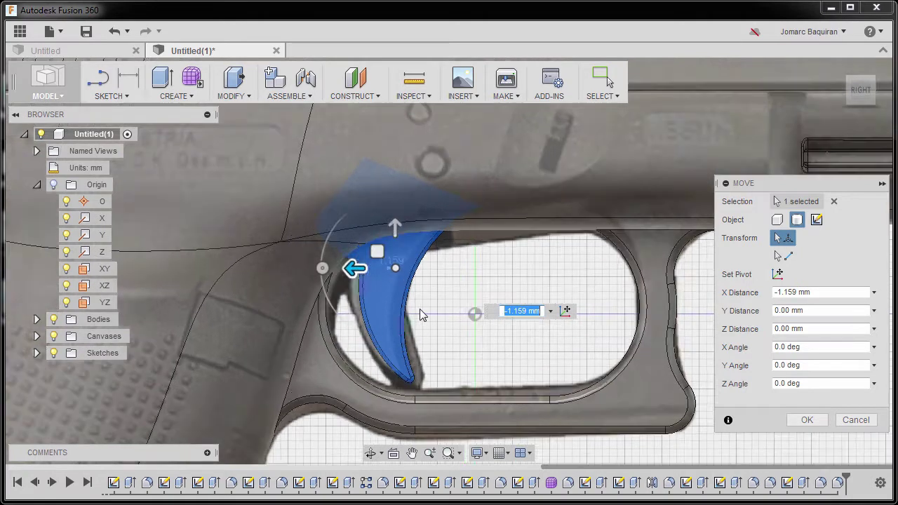
pyautogui.click(806, 420)
# Inspect where the trigger's rear edge meets the frame and reopen the side edge fillet for editing
pyautogui.moveTo(423, 292); pyautogui.dragTo(406, 320, button='middle')
pyautogui.scroll(4, 350, 300)
pyautogui.scroll(-1, 349, 301)
pyautogui.keyDown('shift'); pyautogui.moveTo(360, 301); pyautogui.dragTo(381, 280, button='middle'); pyautogui.keyUp('shift')
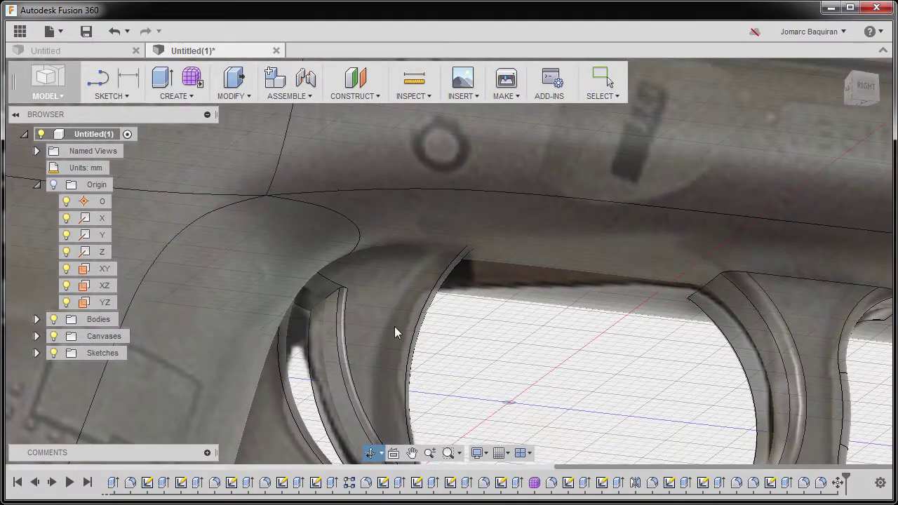
pyautogui.scroll(4, 333, 276)
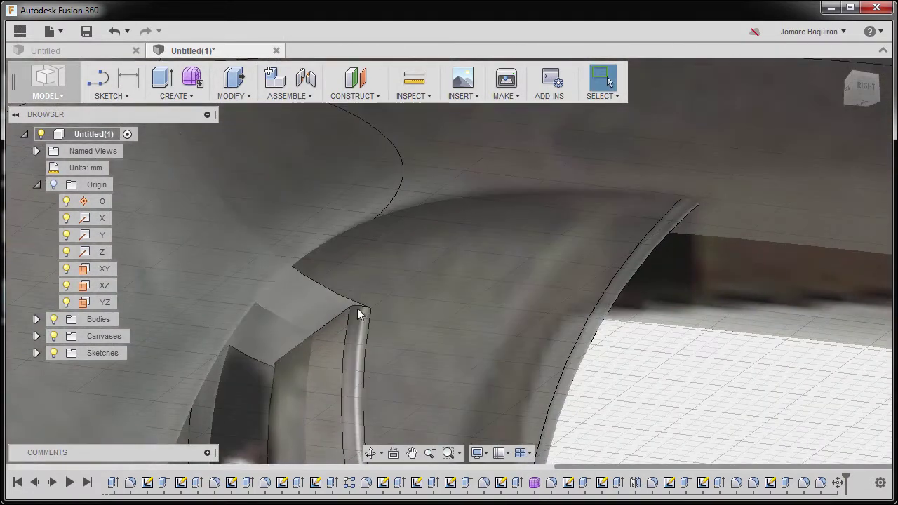
pyautogui.rightClick(822, 484)
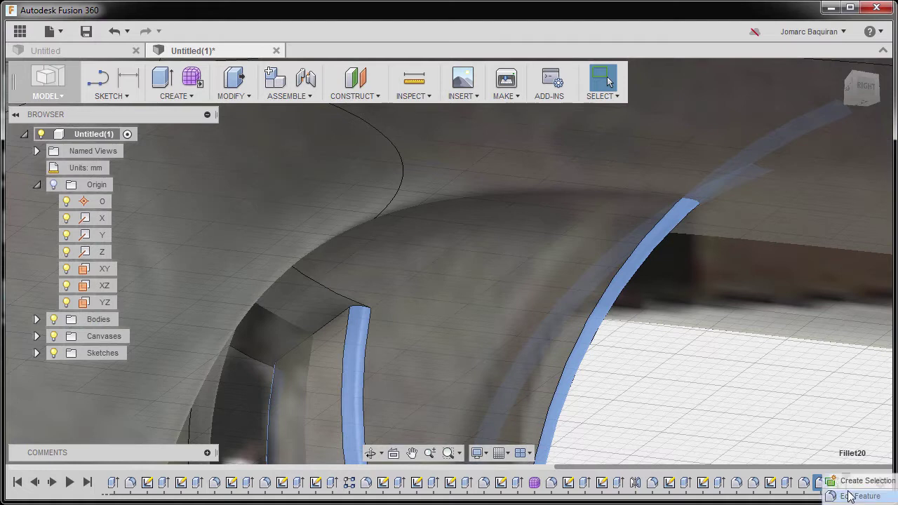
pyautogui.click(850, 496)
# Add three short upper rear edges of the trigger near the frame to the fillet and hide the reference canvases
pyautogui.scroll(5, 295, 245)
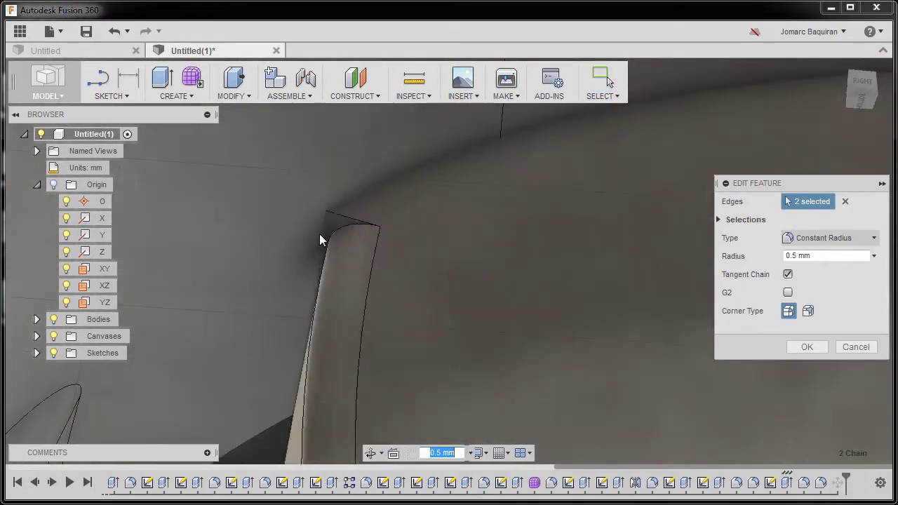
pyautogui.keyDown('shift'); pyautogui.moveTo(339, 235); pyautogui.dragTo(363, 233, button='middle'); pyautogui.keyUp('shift')
pyautogui.click(337, 209)
pyautogui.keyDown('shift'); pyautogui.moveTo(332, 279); pyautogui.dragTo(186, 286, button='middle'); pyautogui.keyUp('shift')
pyautogui.click(301, 285)
pyautogui.scroll(5, 376, 239)
pyautogui.keyDown('shift'); pyautogui.moveTo(275, 263); pyautogui.dragTo(481, 350, button='middle'); pyautogui.keyUp('shift')
pyautogui.scroll(-3, 401, 295)
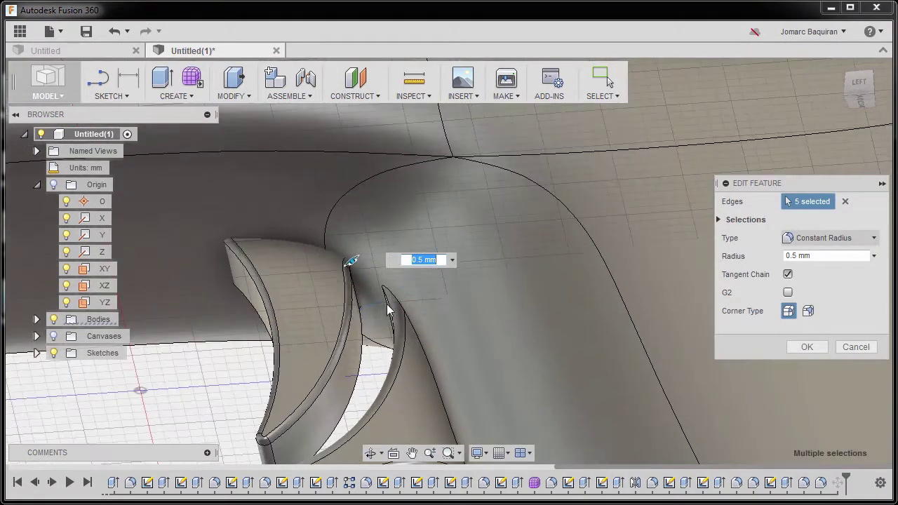
# Inspect the trigger edges selected for the fillet in a wireframe display, and restore the Shaded with Visible Edges Only style
pyautogui.click(479, 453)
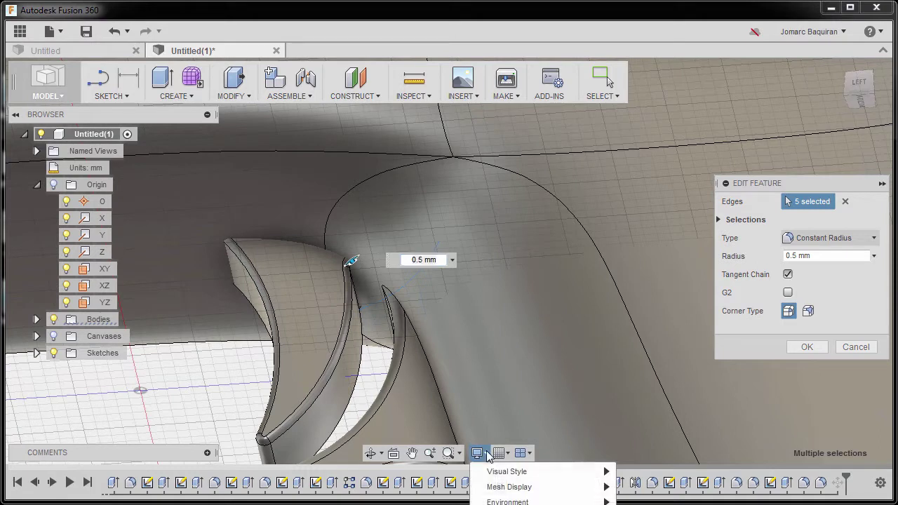
pyautogui.moveTo(520, 478)
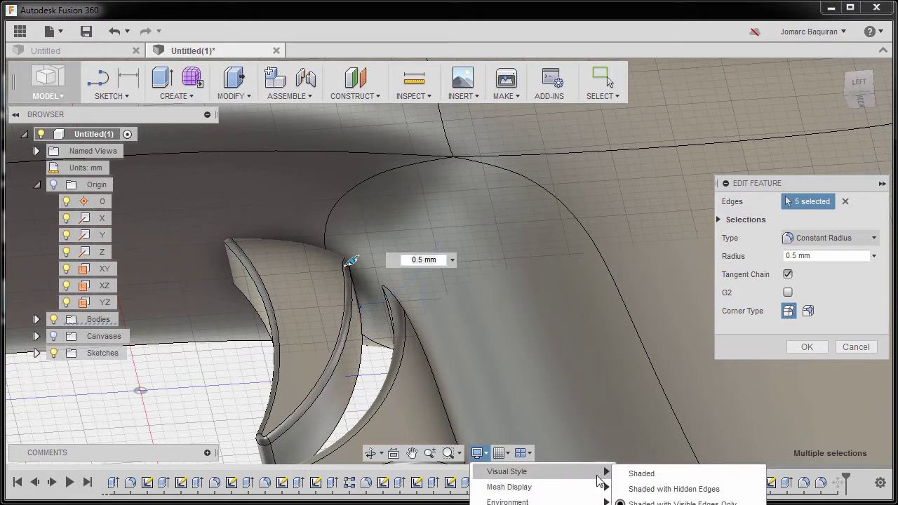
pyautogui.click(640, 502)
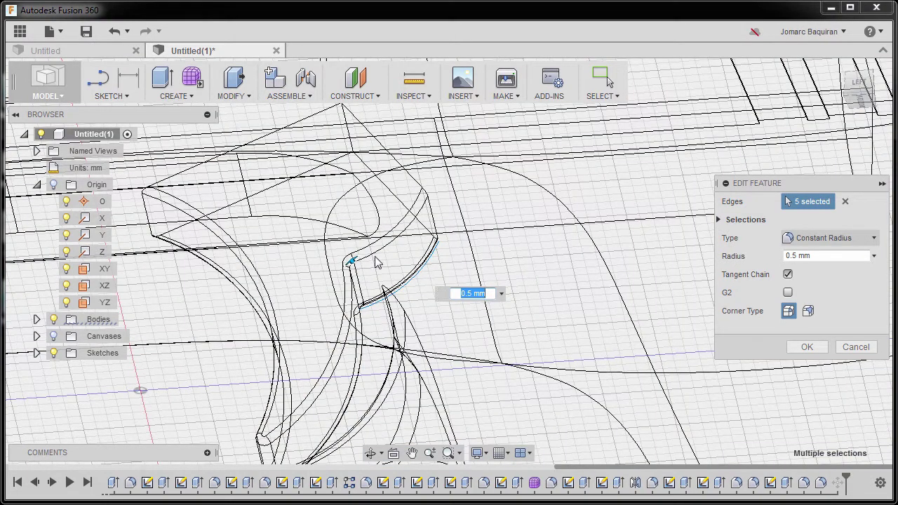
pyautogui.moveTo(338, 314)
pyautogui.keyDown('shift'); pyautogui.mouseDown(button='middle')
pyautogui.moveTo(406, 321)
pyautogui.moveTo(373, 321)
pyautogui.moveTo(338, 305)
pyautogui.mouseUp(button='middle'); pyautogui.keyUp('shift')
pyautogui.click(479, 453)
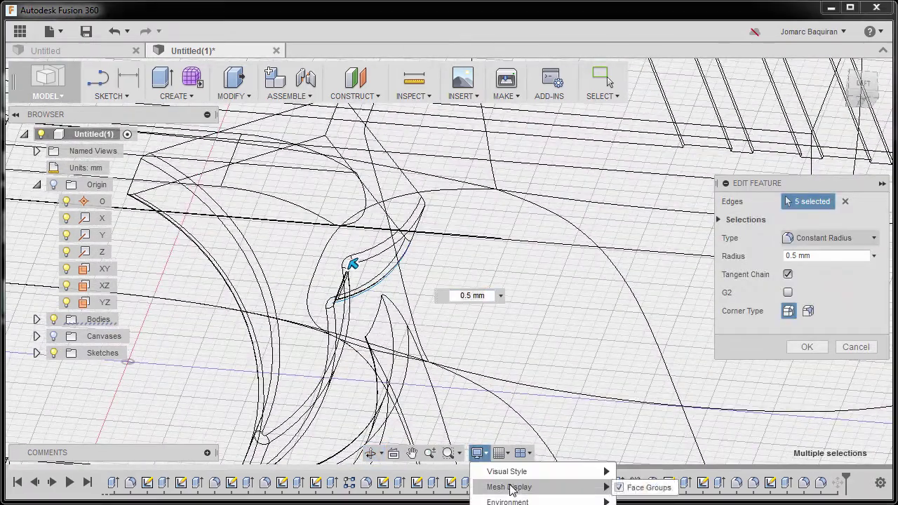
pyautogui.moveTo(526, 477)
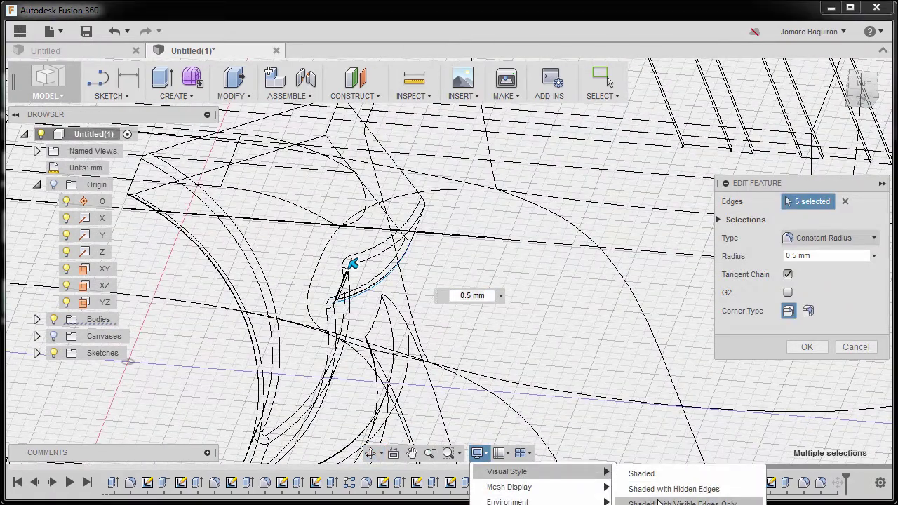
pyautogui.click(657, 501)
# Apply the 0.5 mm fillet to the trigger's edges and return to the home view of the whole pistol
pyautogui.scroll(-3, 445, 242)
pyautogui.moveTo(445, 243)
pyautogui.keyDown('shift'); pyautogui.mouseDown(button='middle')
pyautogui.moveTo(456, 269)
pyautogui.moveTo(463, 217)
pyautogui.mouseUp(button='middle'); pyautogui.keyUp('shift')
pyautogui.click(807, 348)
pyautogui.keyDown('shift'); pyautogui.moveTo(771, 336); pyautogui.dragTo(493, 245, button='middle'); pyautogui.keyUp('shift')
pyautogui.click(838, 68)
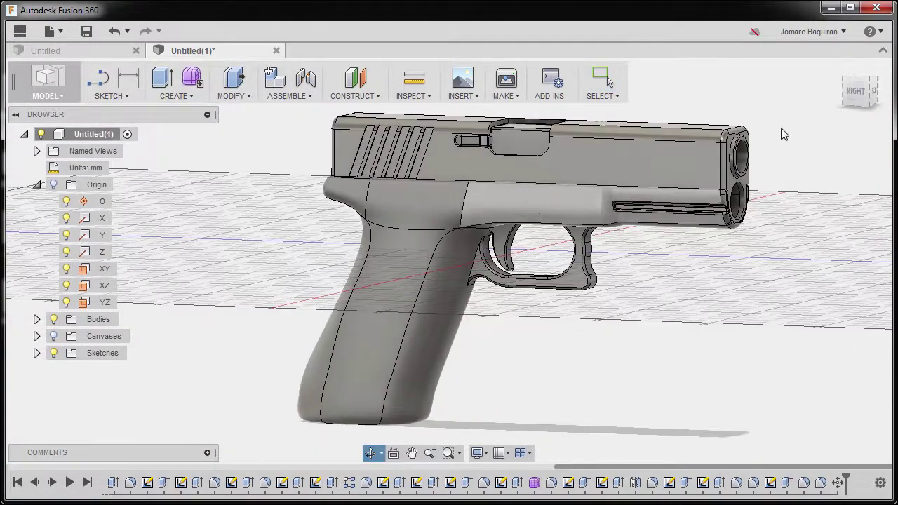
pyautogui.click(839, 67)
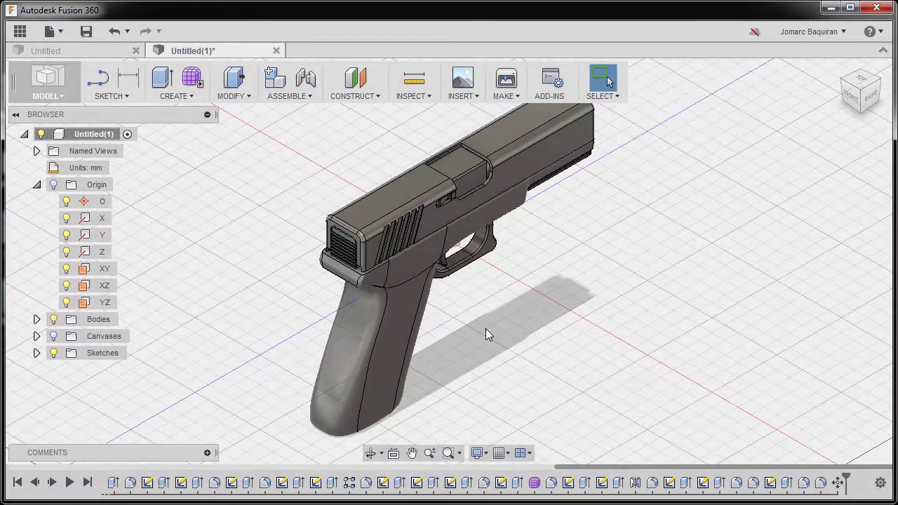
# Name the trigger's body "trigger" and show the reference canvases
pyautogui.click(37, 319)
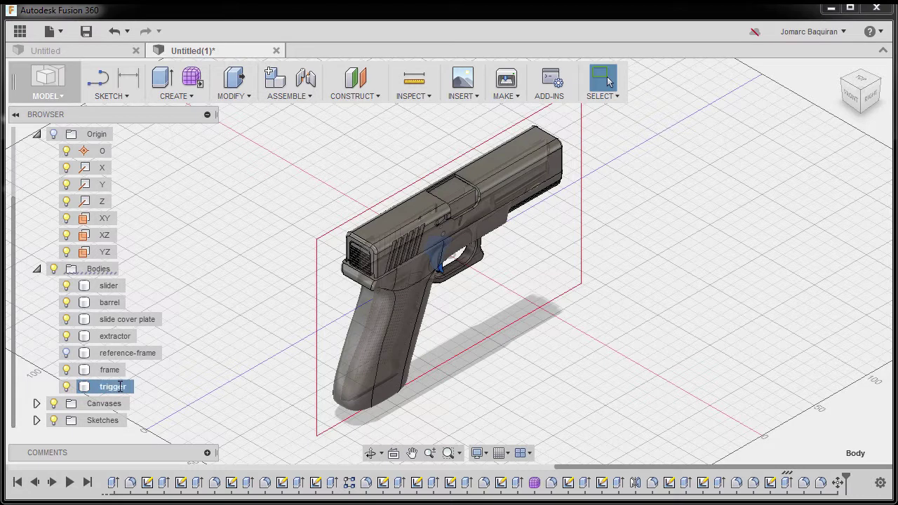
pyautogui.click(425, 339)
# Inspect where the trigger meets the frame from several angles, ending in the straight right-side view
pyautogui.scroll(4, 440, 280)
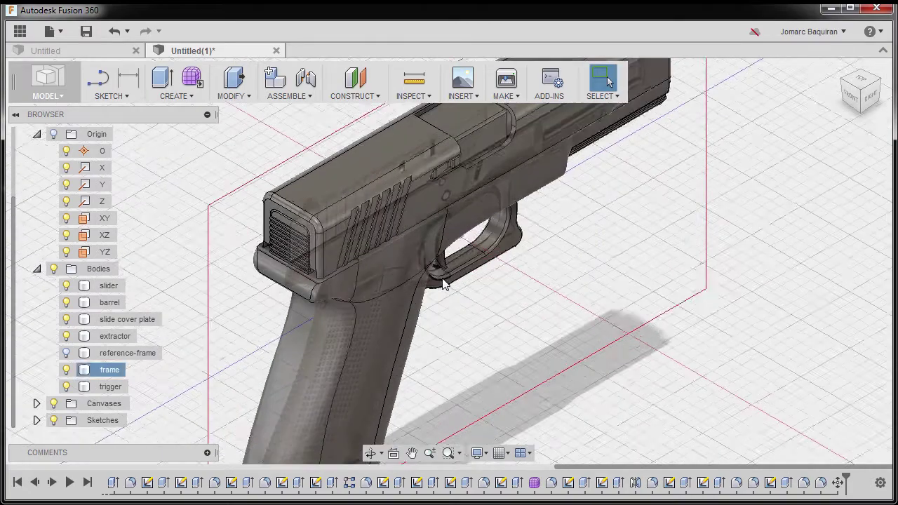
pyautogui.keyDown('shift'); pyautogui.moveTo(445, 283); pyautogui.dragTo(425, 200, button='middle'); pyautogui.keyUp('shift')
pyautogui.scroll(3, 439, 228)
pyautogui.keyDown('shift'); pyautogui.moveTo(458, 257); pyautogui.dragTo(496, 331, button='middle'); pyautogui.keyUp('shift')
pyautogui.scroll(3, 451, 246)
pyautogui.scroll(-3, 520, 316)
pyautogui.keyDown('shift'); pyautogui.moveTo(545, 272); pyautogui.dragTo(498, 287, button='middle'); pyautogui.keyUp('shift')
pyautogui.click(871, 89)
pyautogui.click(851, 90)
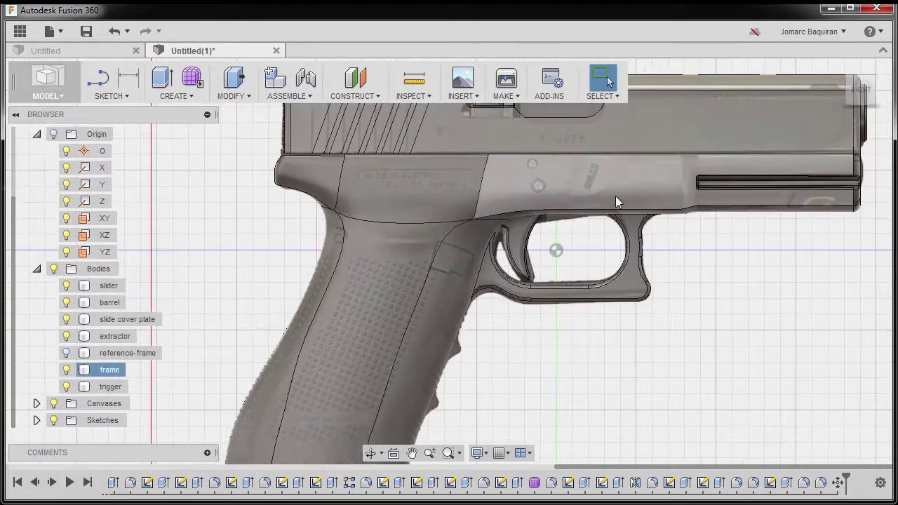
# Sketch a two-point rectangle on the YZ plane covering the trigger's upper end and the frame area above it
pyautogui.moveTo(547, 260); pyautogui.dragTo(531, 304, button='middle')
pyautogui.scroll(1, 531, 305)
pyautogui.press('c')
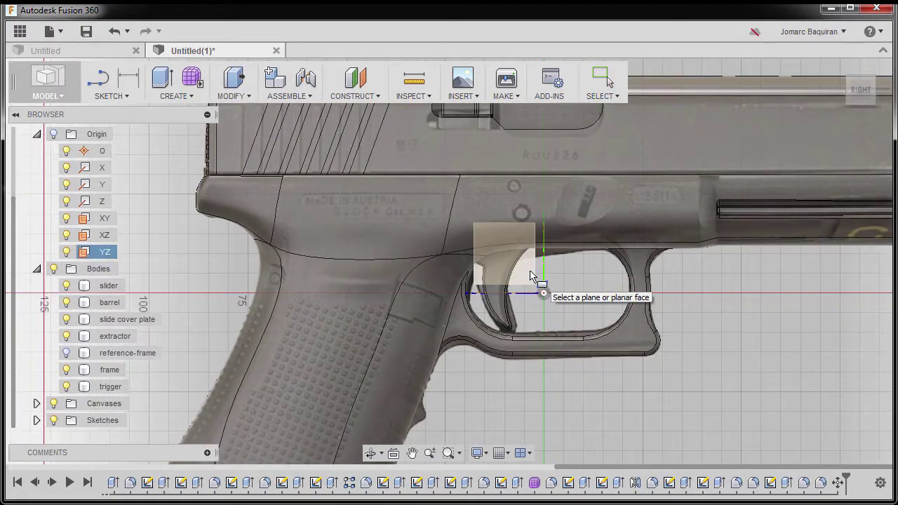
pyautogui.click(533, 287)
pyautogui.scroll(5, 423, 254)
pyautogui.scroll(-2, 571, 319)
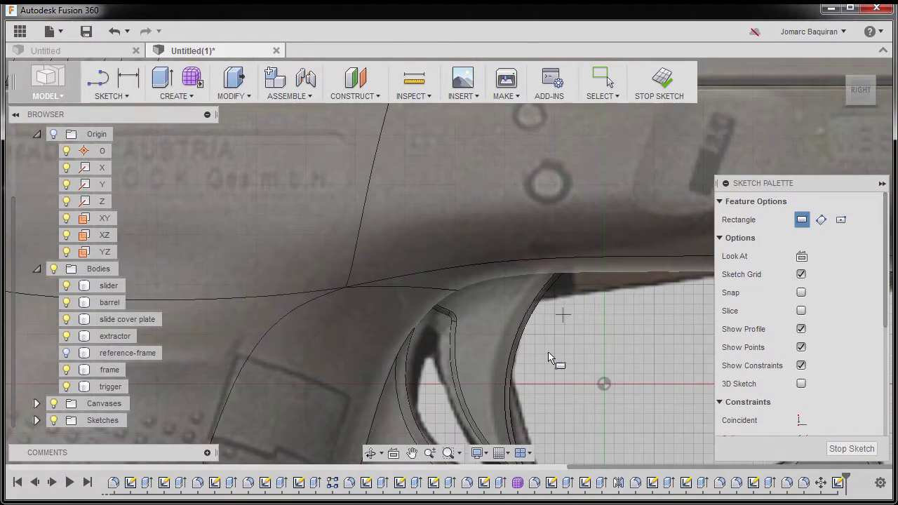
pyautogui.click(590, 322)
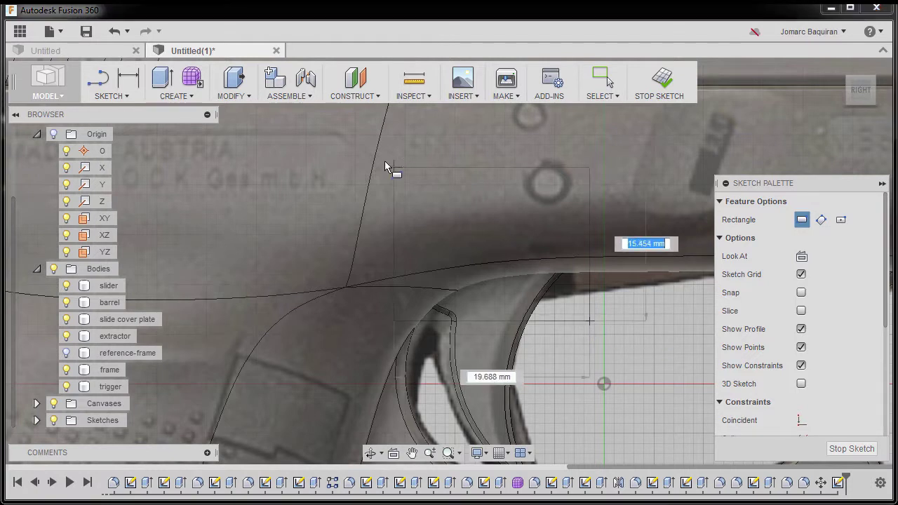
pyautogui.click(321, 139)
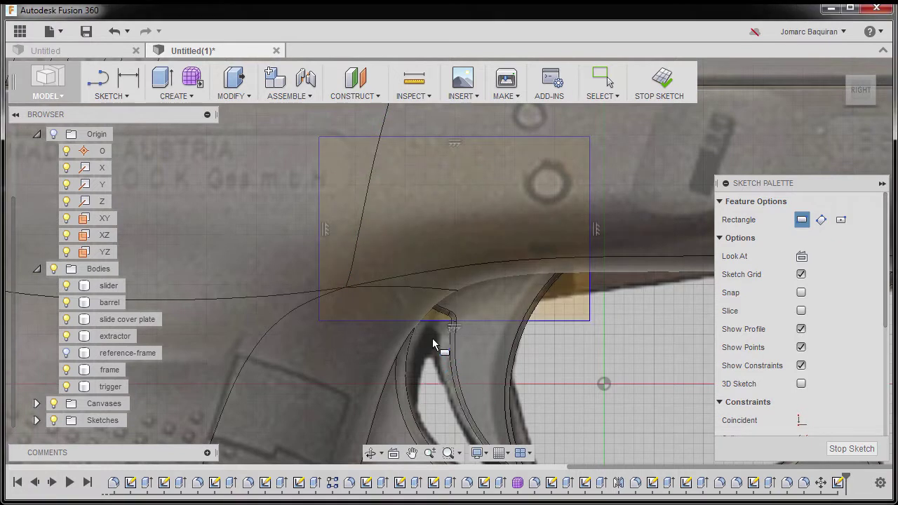
pyautogui.press('Escape')
# Move the rectangle's front vertical edge slightly back toward the trigger and check its fit around the trigger's upper end
pyautogui.scroll(3, 429, 336)
pyautogui.click(434, 301)
pyautogui.scroll(-3, 439, 280)
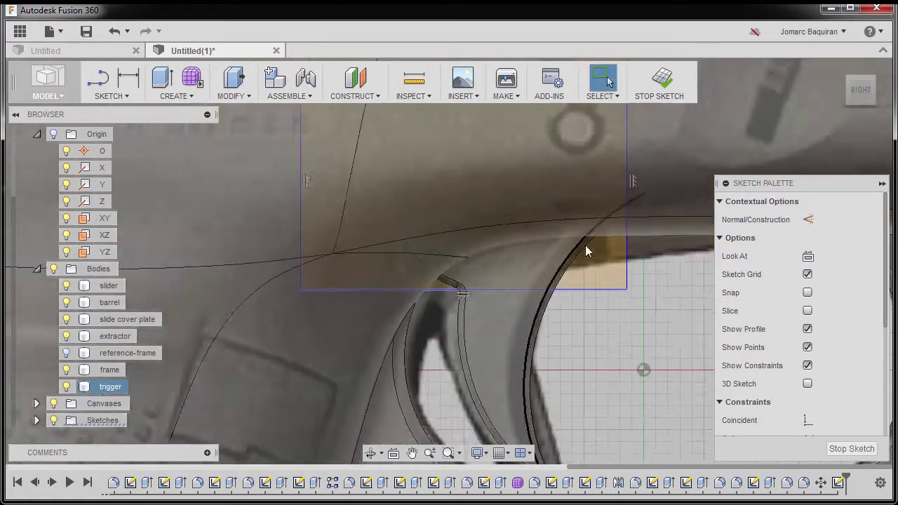
pyautogui.scroll(2, 616, 231)
pyautogui.moveTo(605, 293)
pyautogui.keyDown('shift'); pyautogui.mouseDown(button='middle')
pyautogui.moveTo(607, 210)
pyautogui.moveTo(603, 292)
pyautogui.moveTo(629, 277)
pyautogui.mouseUp(button='middle'); pyautogui.keyUp('shift')
pyautogui.moveTo(628, 274); pyautogui.dragTo(614, 274)
pyautogui.scroll(-8, 538, 293)
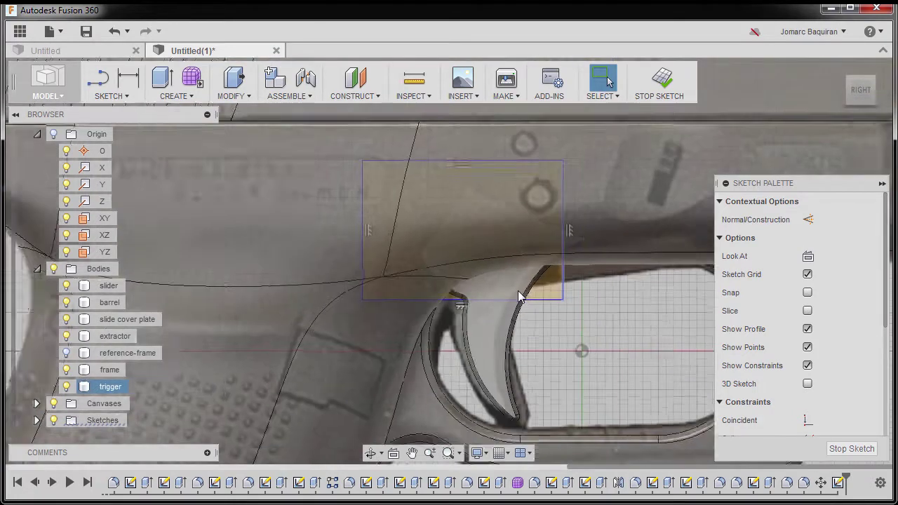
pyautogui.scroll(2, 507, 262)
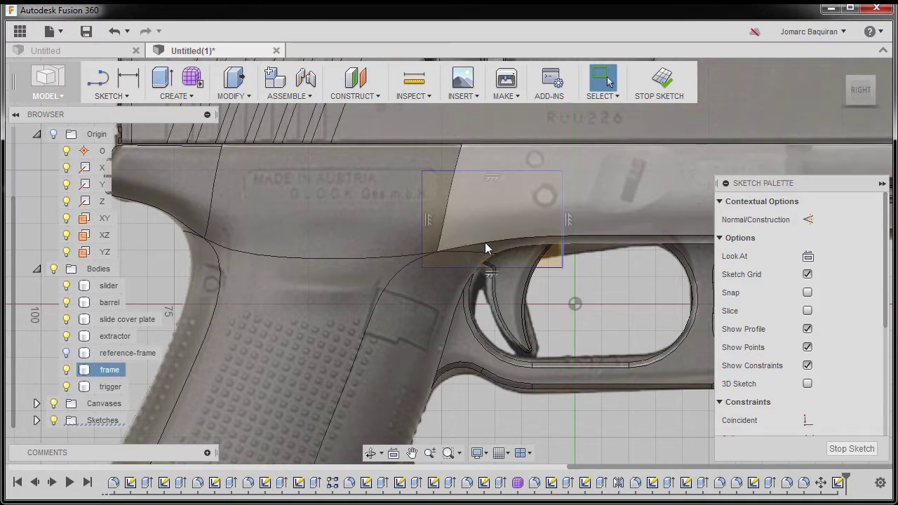
# Hide the trigger body and extrude the rectangle profile into the frame with the Cut operation
pyautogui.press('e')
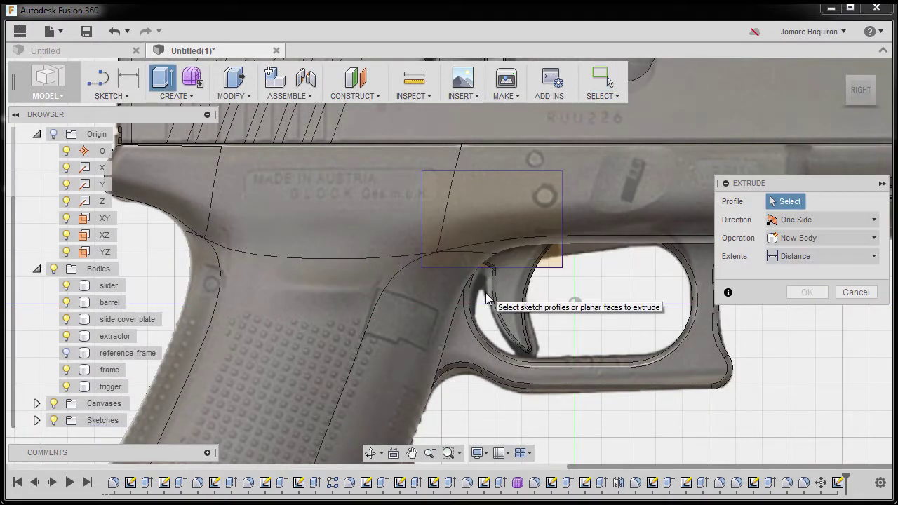
pyautogui.keyDown('shift'); pyautogui.moveTo(486, 299); pyautogui.dragTo(443, 318, button='middle'); pyautogui.keyUp('shift')
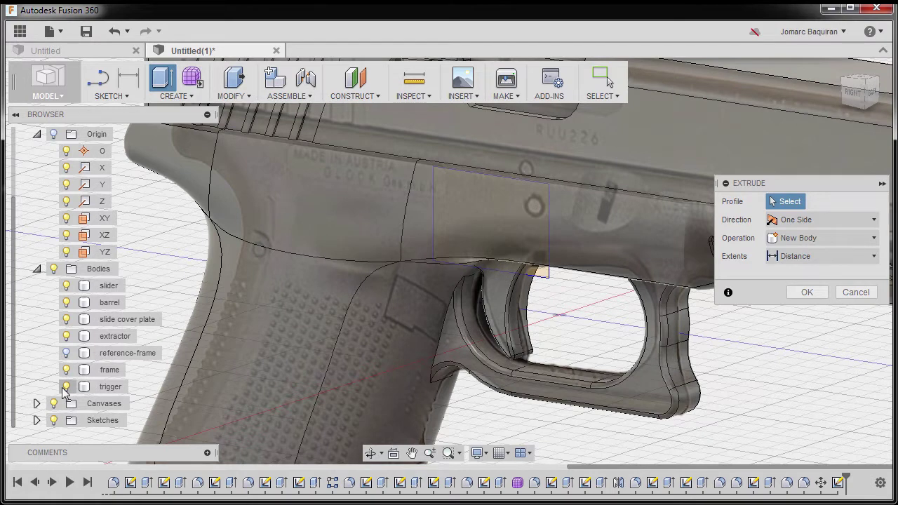
pyautogui.click(66, 387)
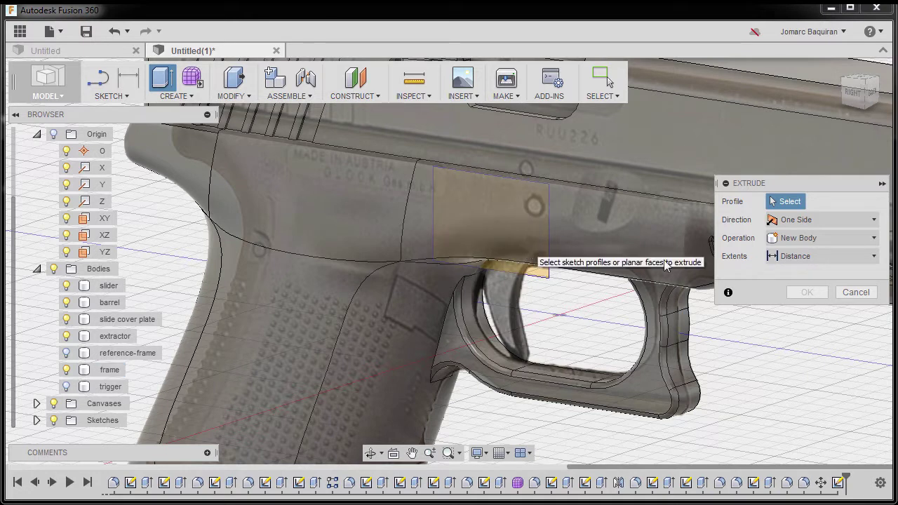
pyautogui.click(817, 239)
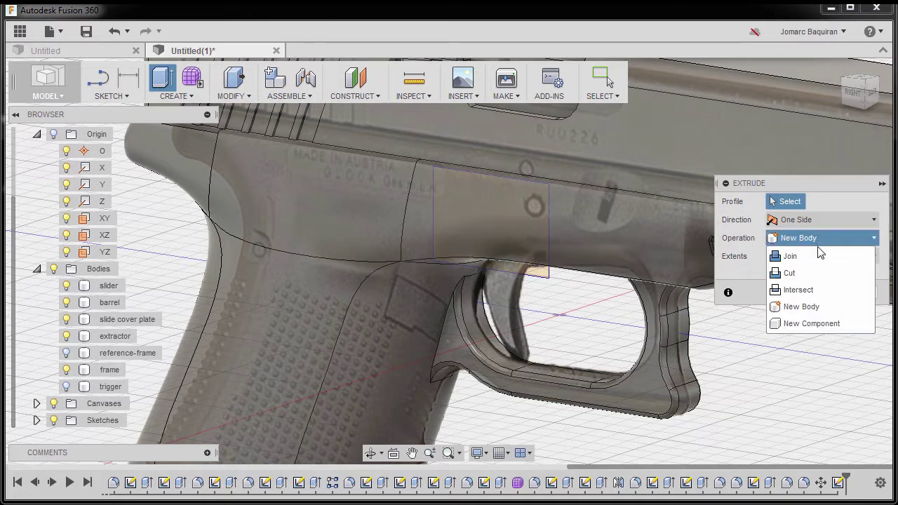
pyautogui.click(815, 272)
pyautogui.keyDown('shift'); pyautogui.moveTo(495, 279); pyautogui.dragTo(499, 315, button='middle'); pyautogui.keyUp('shift')
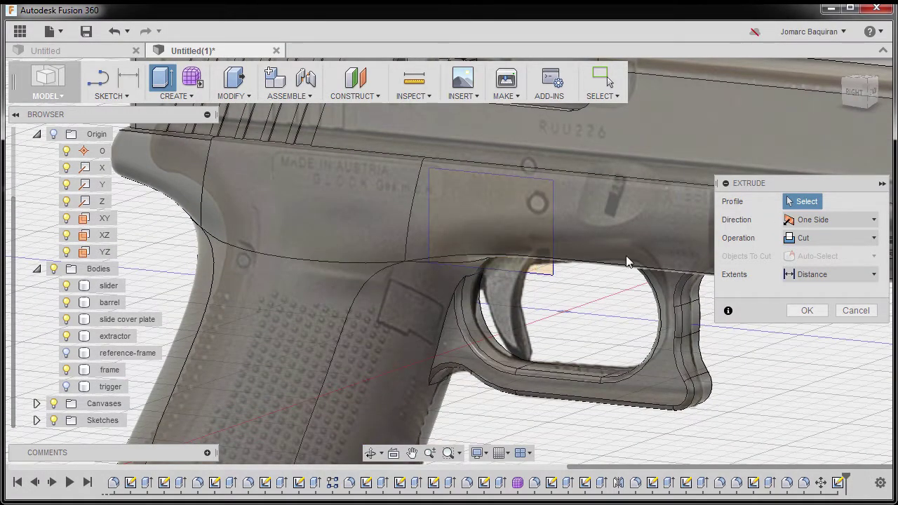
pyautogui.click(544, 265)
pyautogui.moveTo(483, 227); pyautogui.dragTo(456, 234)
# Make the cut symmetric with a distance of about 4.9 mm and apply it to form the trigger pocket
pyautogui.click(826, 259)
pyautogui.click(818, 308)
pyautogui.keyDown('shift'); pyautogui.moveTo(551, 310); pyautogui.dragTo(501, 279, button='middle'); pyautogui.keyUp('shift')
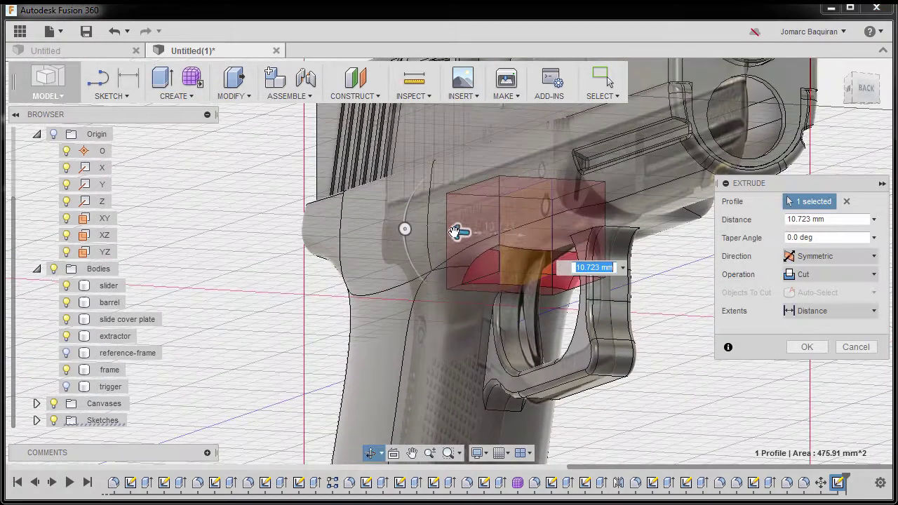
pyautogui.scroll(3, 514, 304)
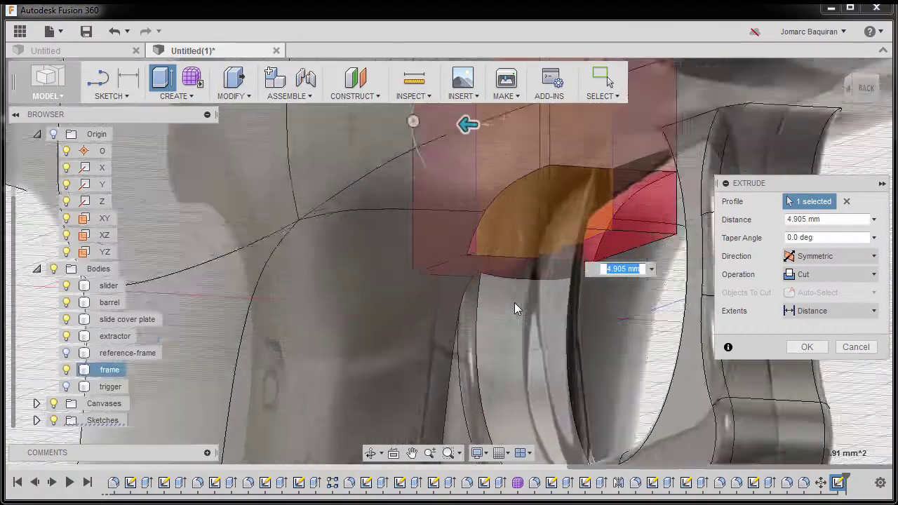
pyautogui.keyDown('shift'); pyautogui.moveTo(514, 304); pyautogui.dragTo(589, 315, button='middle'); pyautogui.keyUp('shift')
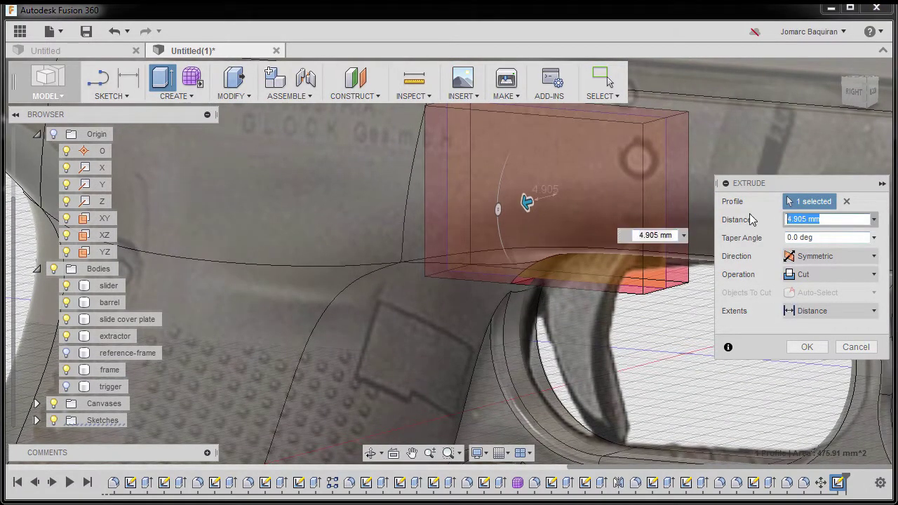
pyautogui.keyDown('shift'); pyautogui.moveTo(586, 298); pyautogui.dragTo(477, 270, button='middle'); pyautogui.keyUp('shift')
pyautogui.press('Escape')
# Show the trigger body, hide the reference canvases and inspect how the trigger sits in the frame's new pocket
pyautogui.scroll(-3, 571, 315)
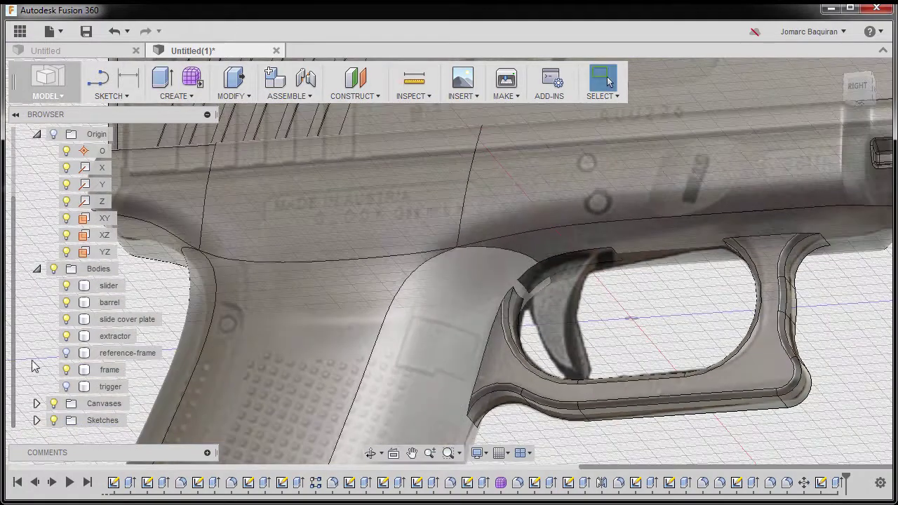
pyautogui.keyDown('shift'); pyautogui.moveTo(529, 297); pyautogui.dragTo(535, 300, button='middle'); pyautogui.keyUp('shift')
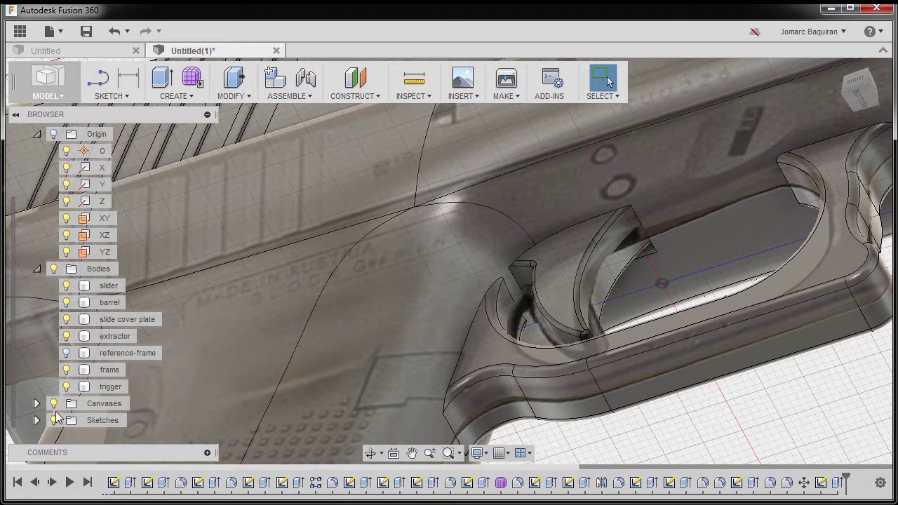
pyautogui.click(54, 404)
pyautogui.scroll(2, 601, 279)
pyautogui.keyDown('shift'); pyautogui.moveTo(601, 279); pyautogui.dragTo(586, 329, button='middle'); pyautogui.keyUp('shift')
pyautogui.scroll(-2, 644, 294)
pyautogui.scroll(4, 662, 263)
pyautogui.moveTo(495, 456); pyautogui.dragTo(653, 405, button='middle')
# Start a fillet with the trigger body hidden and select the four inner corner edges of the frame's trigger pocket
pyautogui.press('f')
pyautogui.keyDown('shift'); pyautogui.moveTo(561, 365); pyautogui.dragTo(566, 319, button='middle'); pyautogui.keyUp('shift')
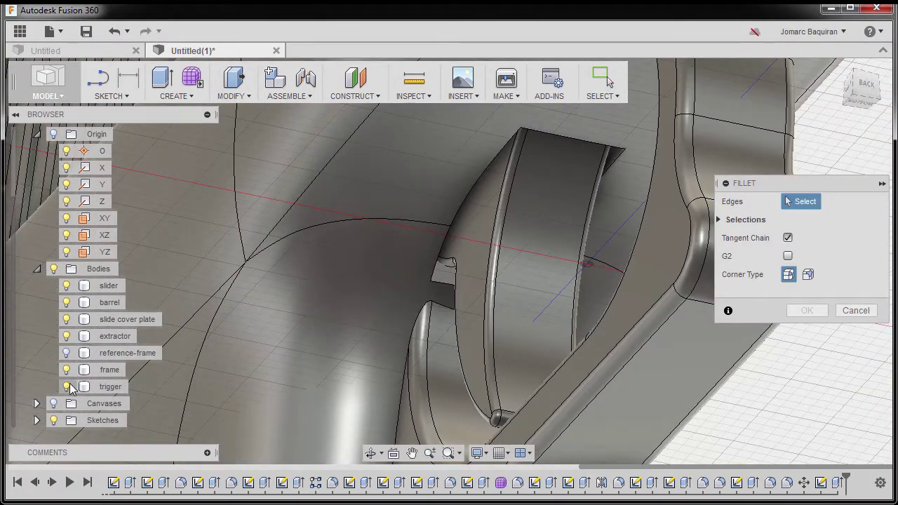
pyautogui.keyDown('shift'); pyautogui.moveTo(70, 390); pyautogui.dragTo(627, 304, button='middle'); pyautogui.keyUp('shift')
pyautogui.click(658, 303)
pyautogui.keyDown('shift'); pyautogui.moveTo(529, 321); pyautogui.dragTo(558, 224, button='middle'); pyautogui.keyUp('shift')
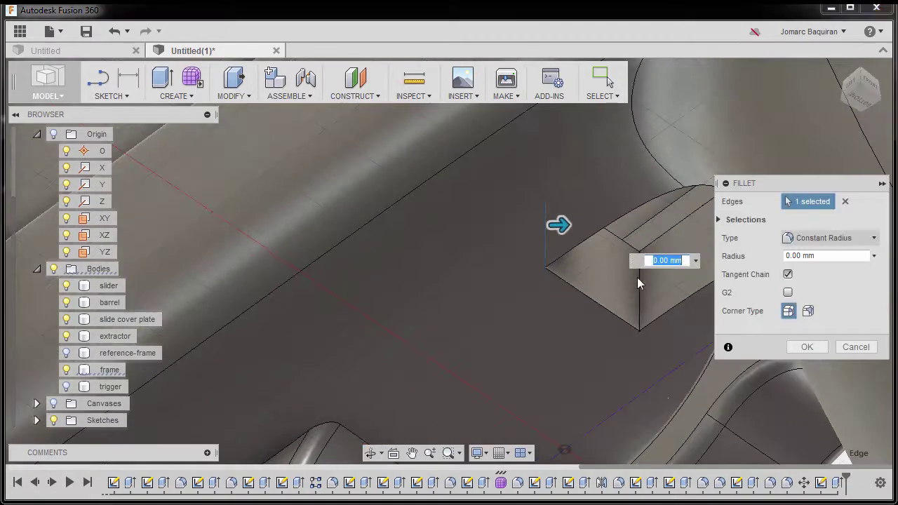
pyautogui.keyDown('shift'); pyautogui.moveTo(625, 287); pyautogui.dragTo(506, 293, button='middle'); pyautogui.keyUp('shift')
pyautogui.keyDown('shift'); pyautogui.moveTo(565, 289); pyautogui.dragTo(606, 219, button='middle'); pyautogui.keyUp('shift')
pyautogui.keyDown('shift'); pyautogui.moveTo(577, 165); pyautogui.dragTo(534, 284, button='middle'); pyautogui.keyUp('shift')
pyautogui.click(610, 321)
pyautogui.click(658, 292)
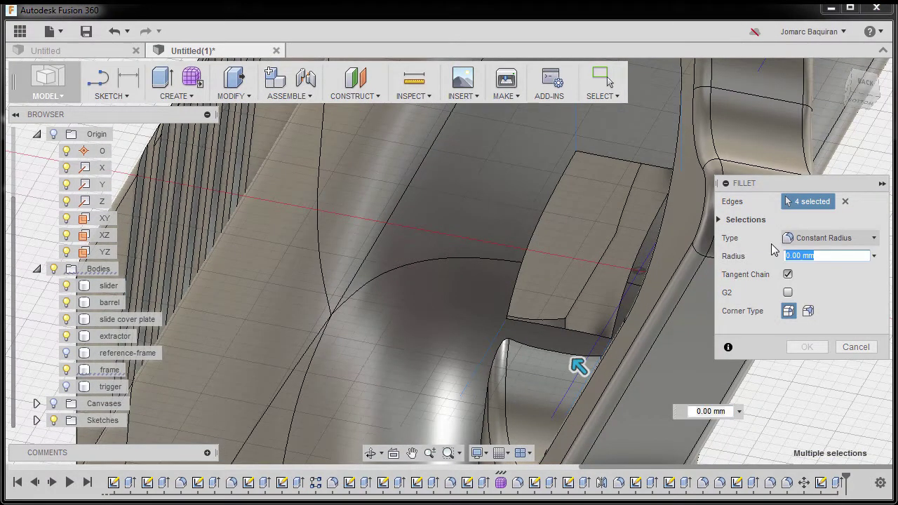
# Set the fillet radius to 0.5 mm, add the rim edges around the pocket's opening and apply the fillet
pyautogui.keyDown('shift'); pyautogui.moveTo(586, 261); pyautogui.dragTo(403, 258, button='middle'); pyautogui.keyUp('shift')
pyautogui.moveTo(551, 269); pyautogui.dragTo(392, 245, button='middle')
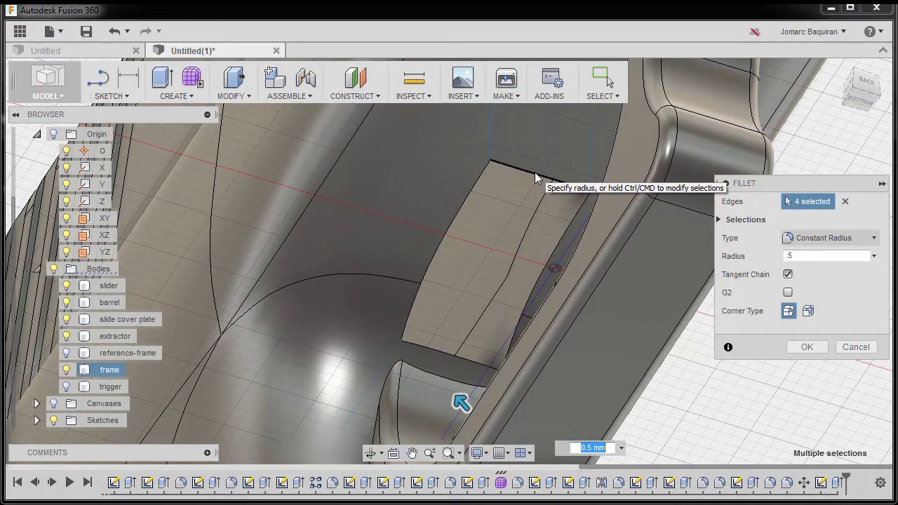
pyautogui.keyDown('shift'); pyautogui.moveTo(473, 188); pyautogui.dragTo(465, 335, button='middle'); pyautogui.keyUp('shift')
pyautogui.scroll(2, 477, 384)
pyautogui.click(494, 371)
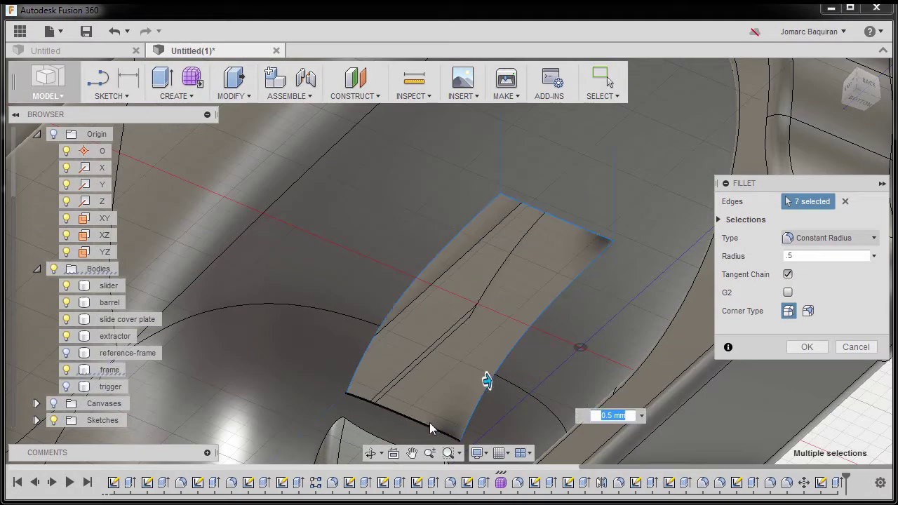
pyautogui.keyDown('shift'); pyautogui.moveTo(424, 425); pyautogui.dragTo(470, 410, button='middle'); pyautogui.keyUp('shift')
pyautogui.keyDown('shift'); pyautogui.moveTo(526, 335); pyautogui.dragTo(611, 268, button='middle'); pyautogui.keyUp('shift')
pyautogui.click(807, 347)
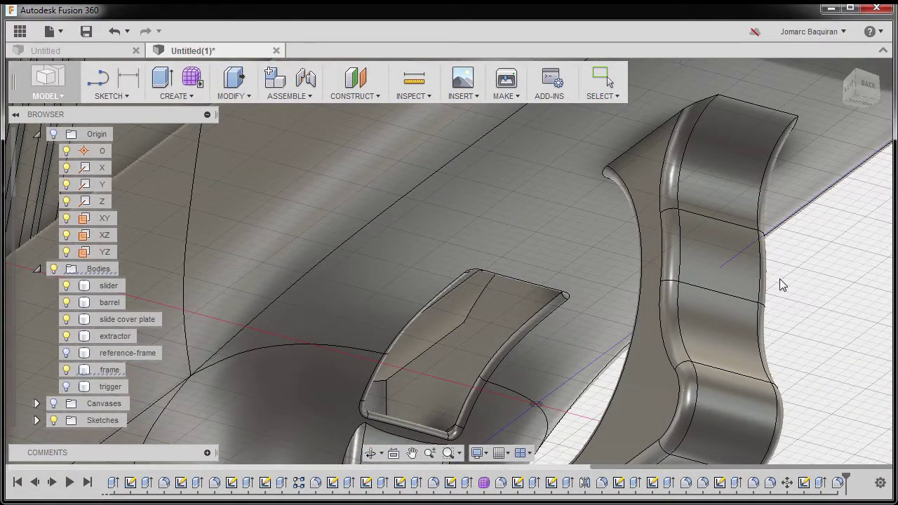
pyautogui.click(839, 68)
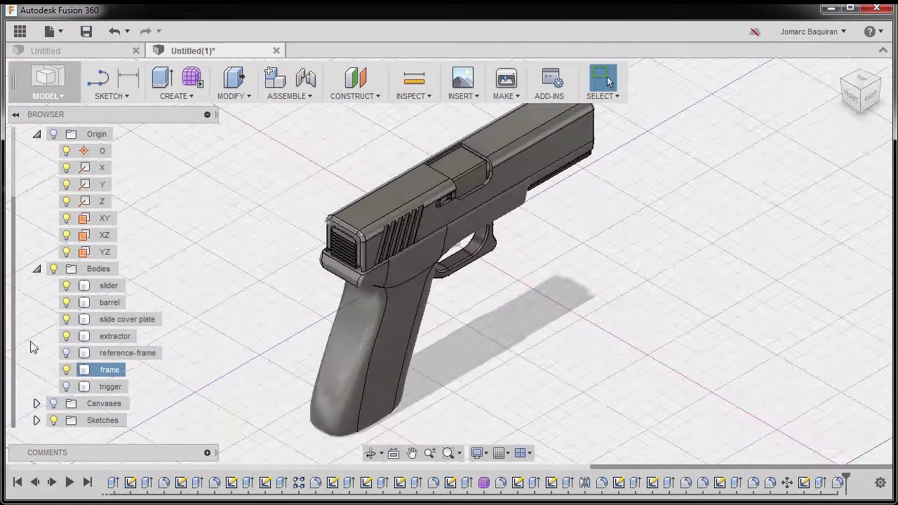